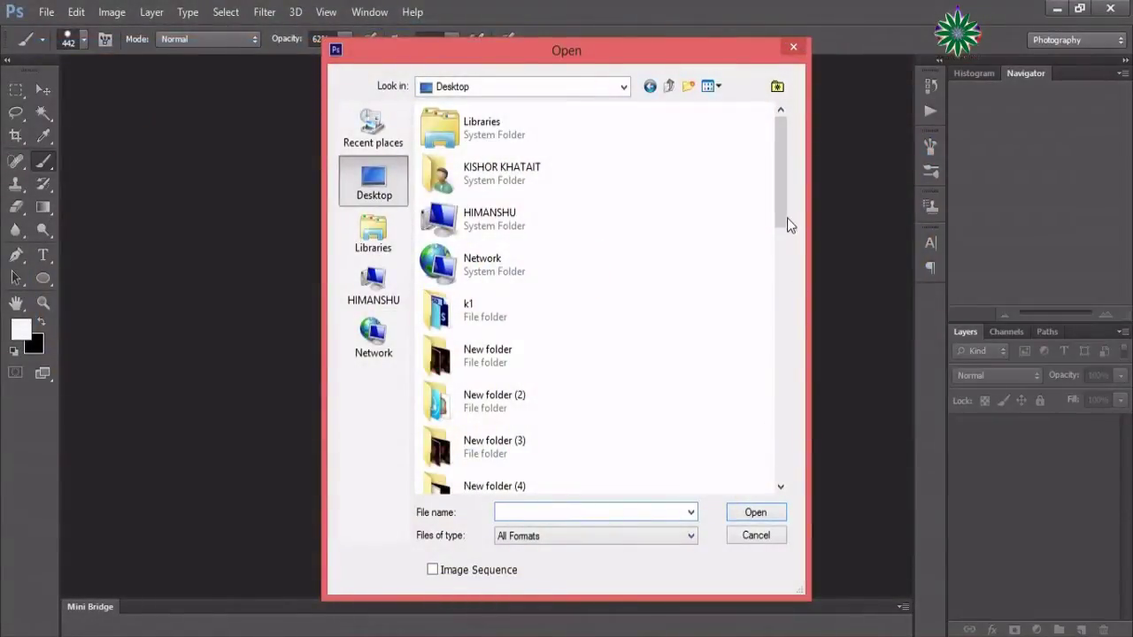
# - Open mango-42898_1280.png, then the-little-girl-277697_960_720.jpg as a second document
pyautogui.doubleClick(458, 187)
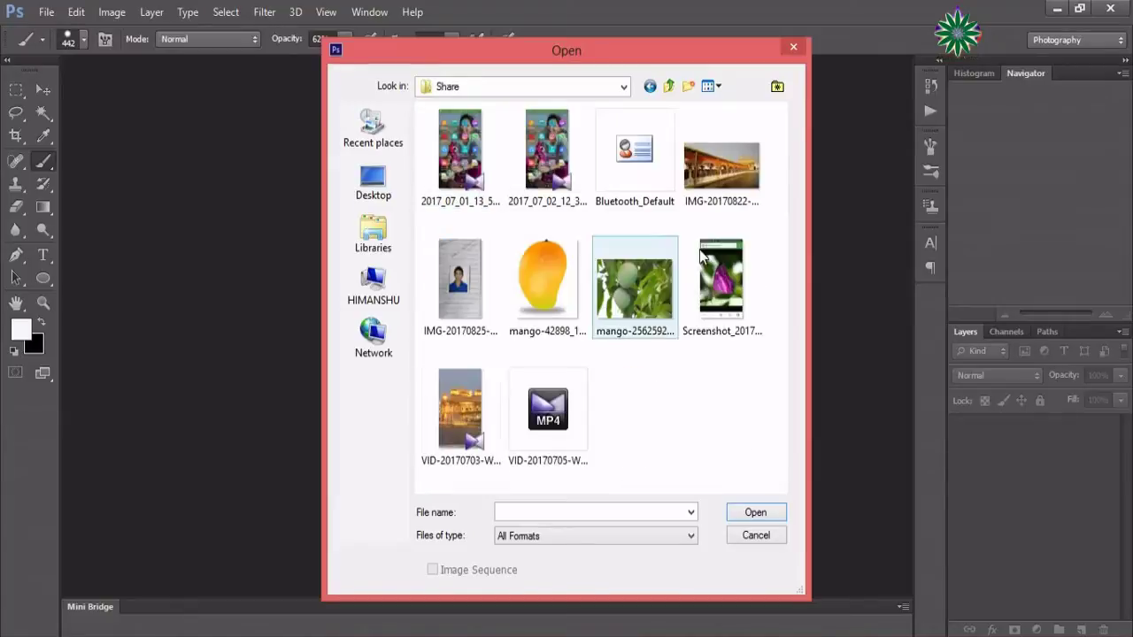
pyautogui.doubleClick(542, 279)
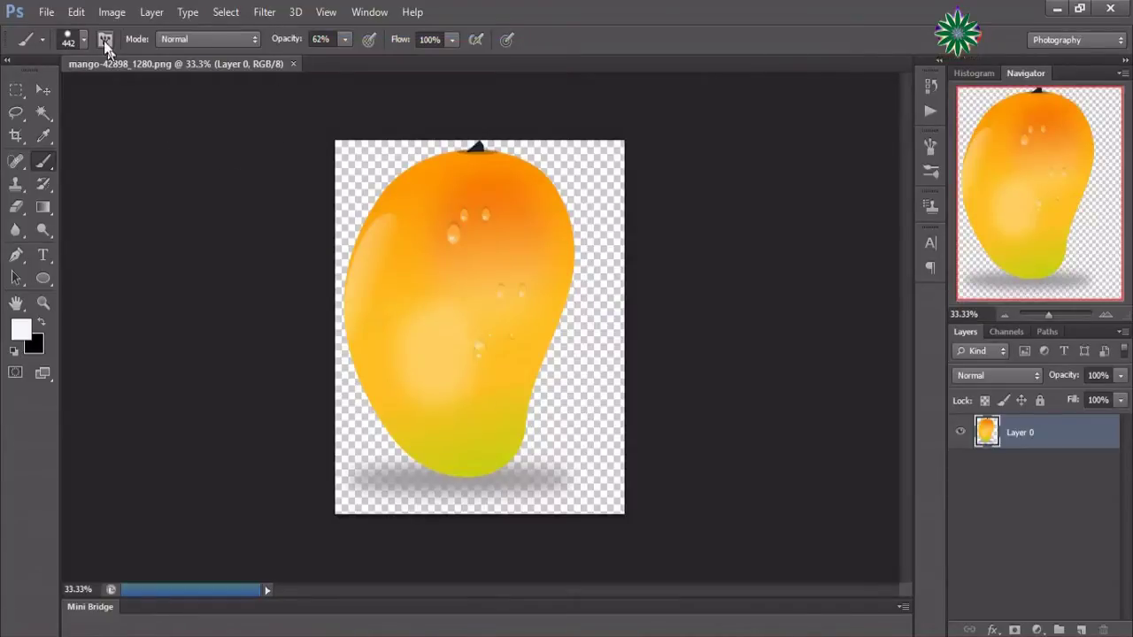
pyautogui.hotkey('ctrl', 'o')
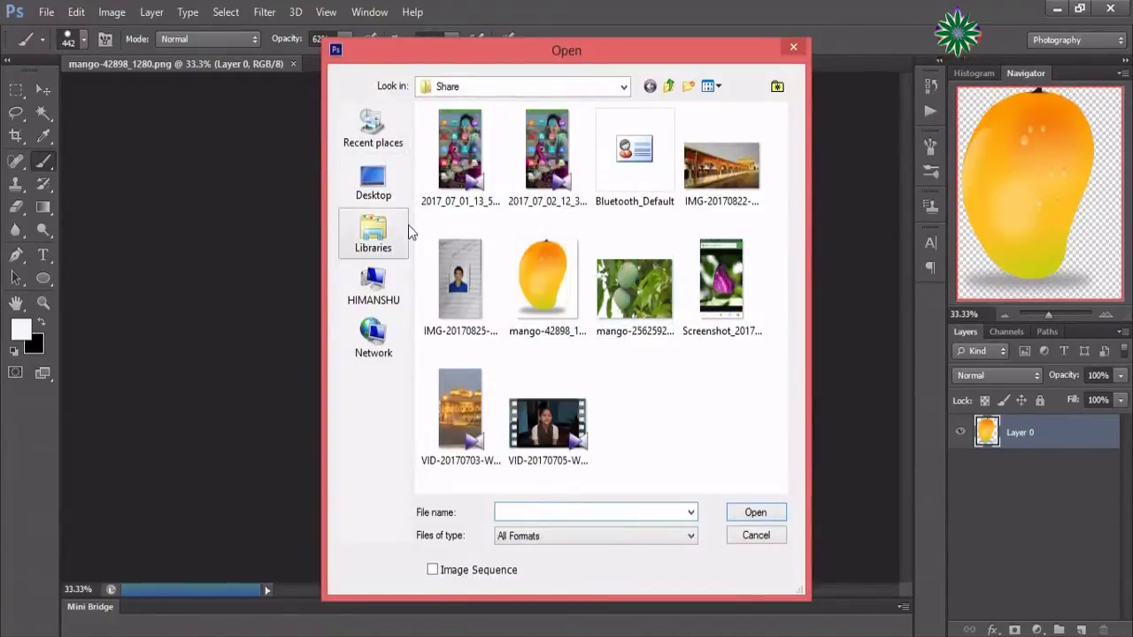
pyautogui.click(388, 288)
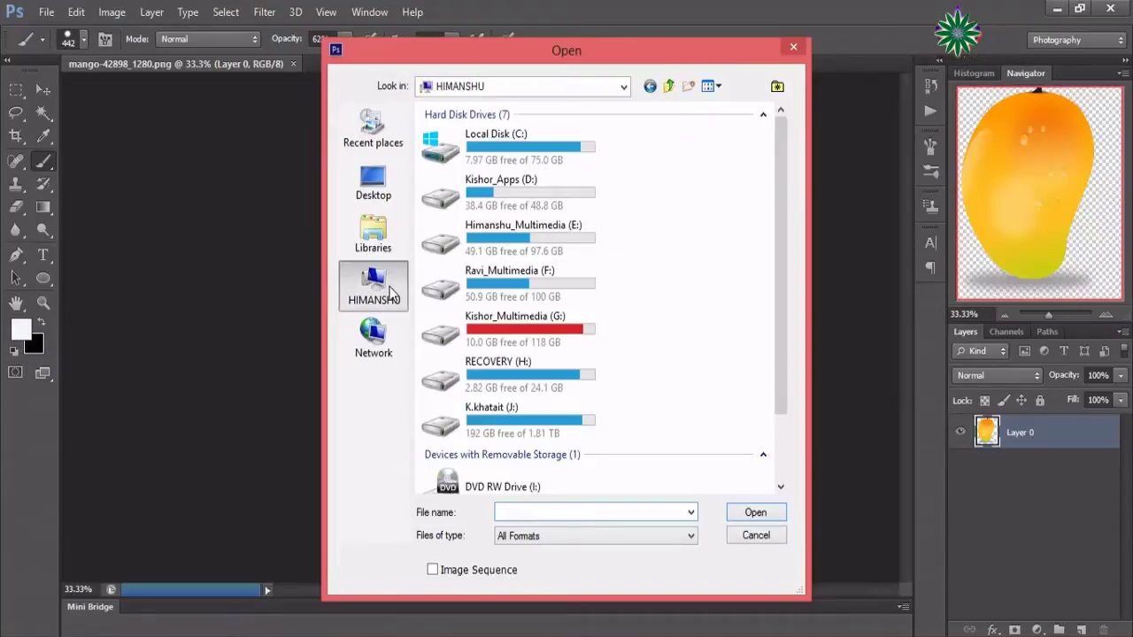
pyautogui.doubleClick(516, 335)
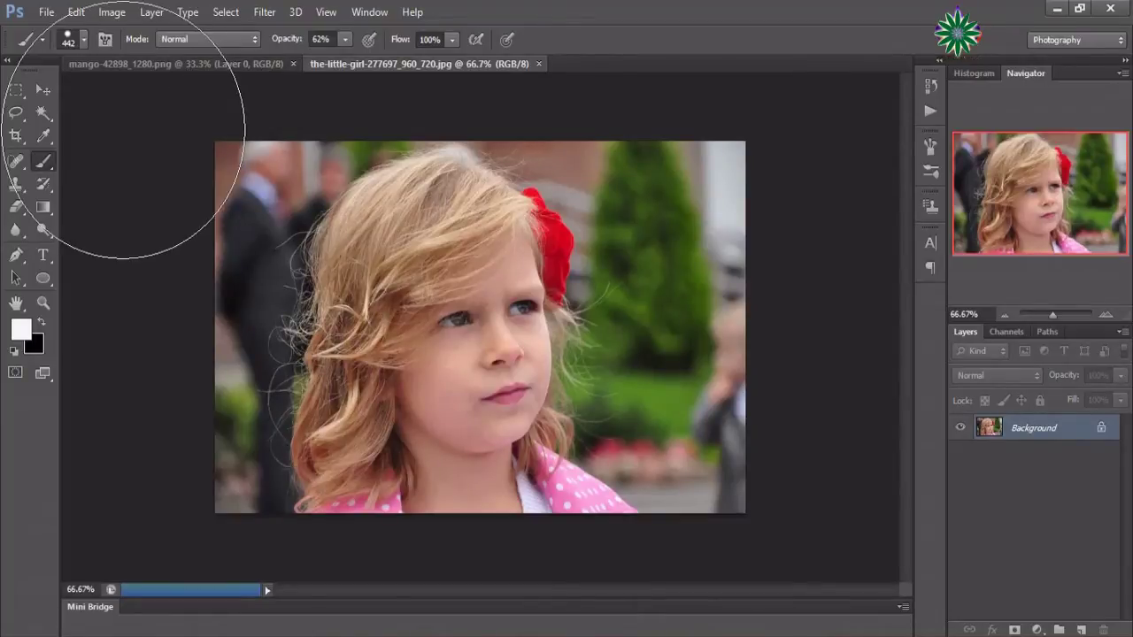
# - Move the girl photo into the mango document as Layer 1
pyautogui.click(43, 90)
pyautogui.moveTo(345, 315); pyautogui.dragTo(356, 130)
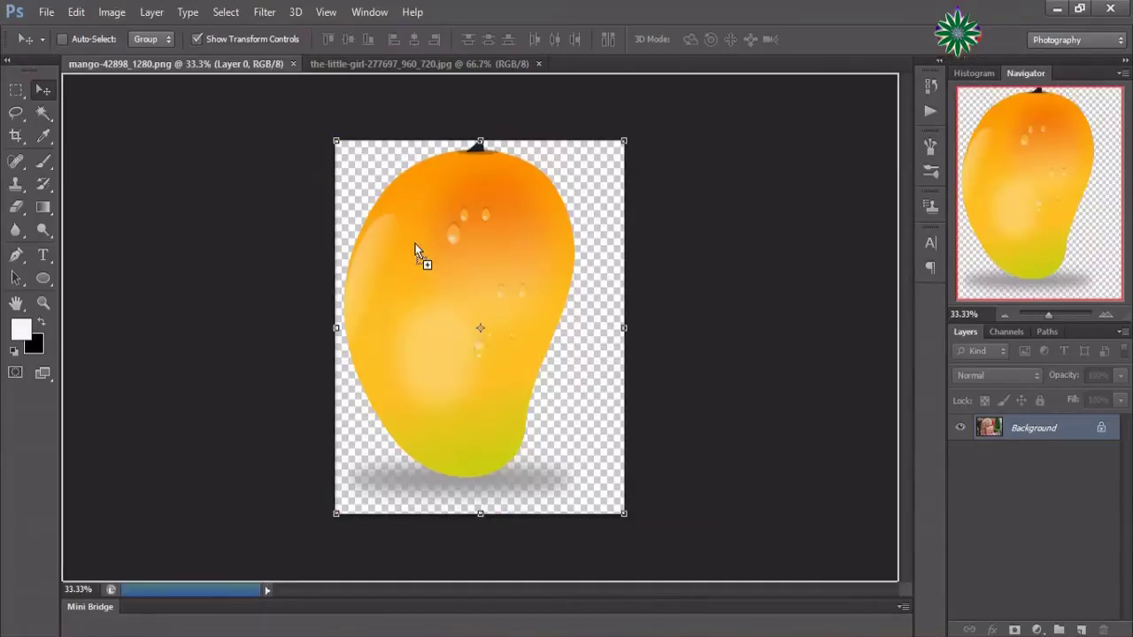
pyautogui.moveTo(415, 250); pyautogui.dragTo(416, 254)
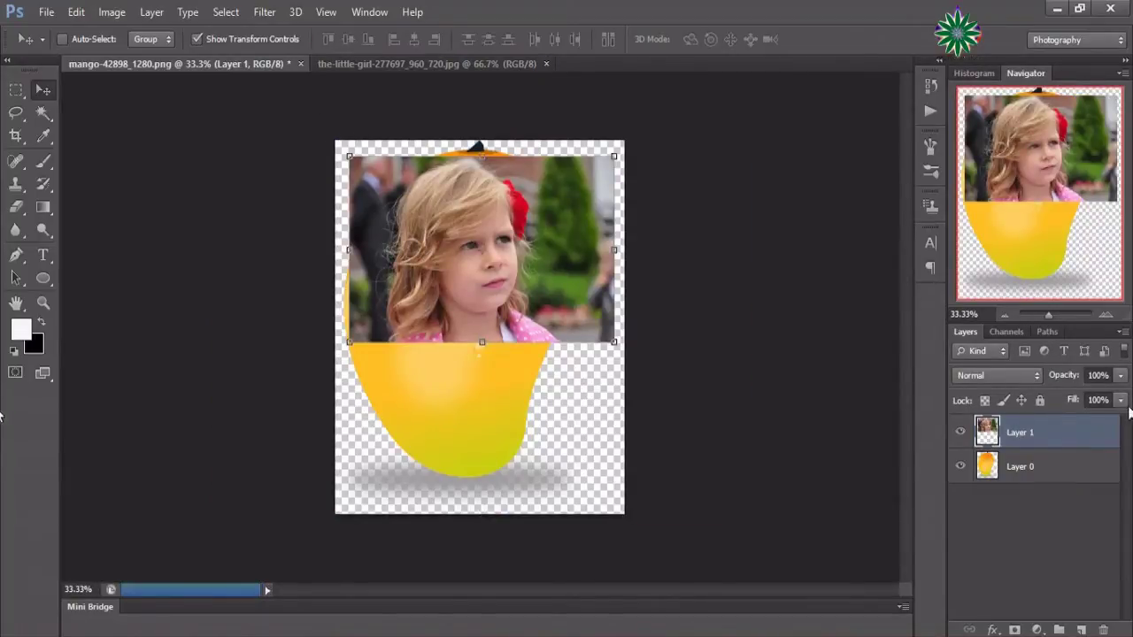
# - Lower Layer 1 opacity to 53% and start stretching it downward
pyautogui.click(1119, 376)
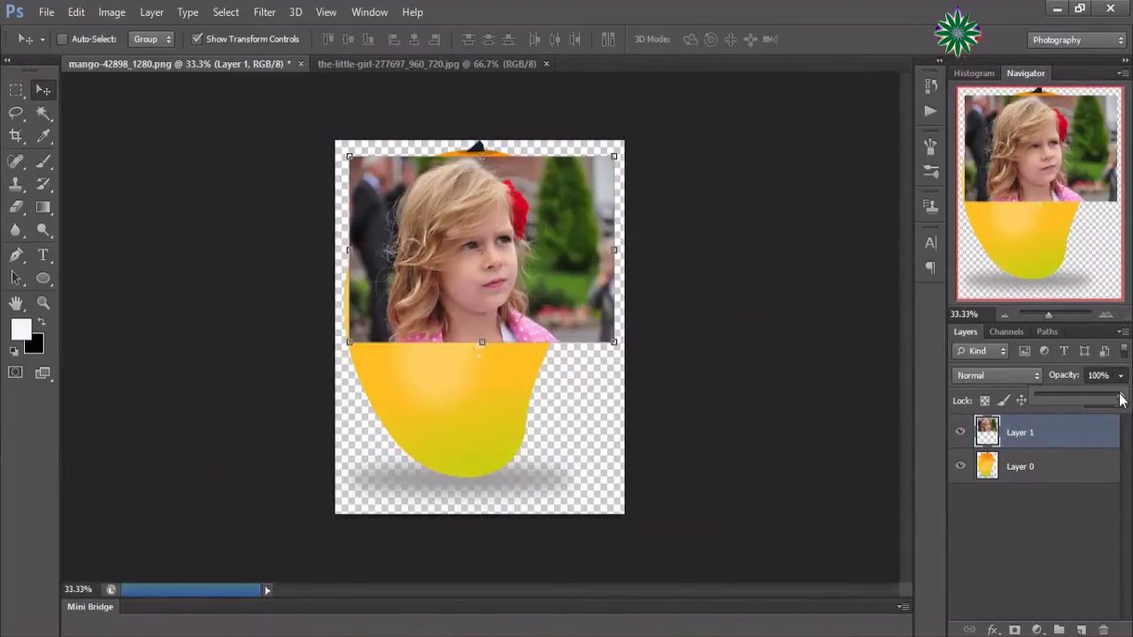
pyautogui.moveTo(1107, 398); pyautogui.dragTo(1054, 407)
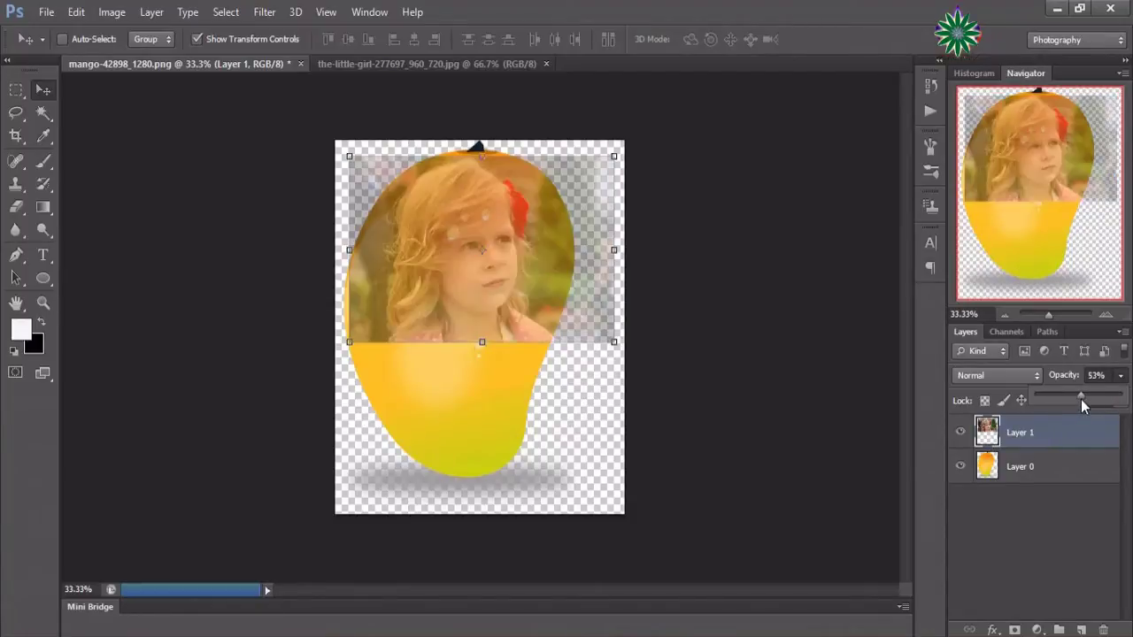
pyautogui.moveTo(481, 339); pyautogui.dragTo(470, 468)
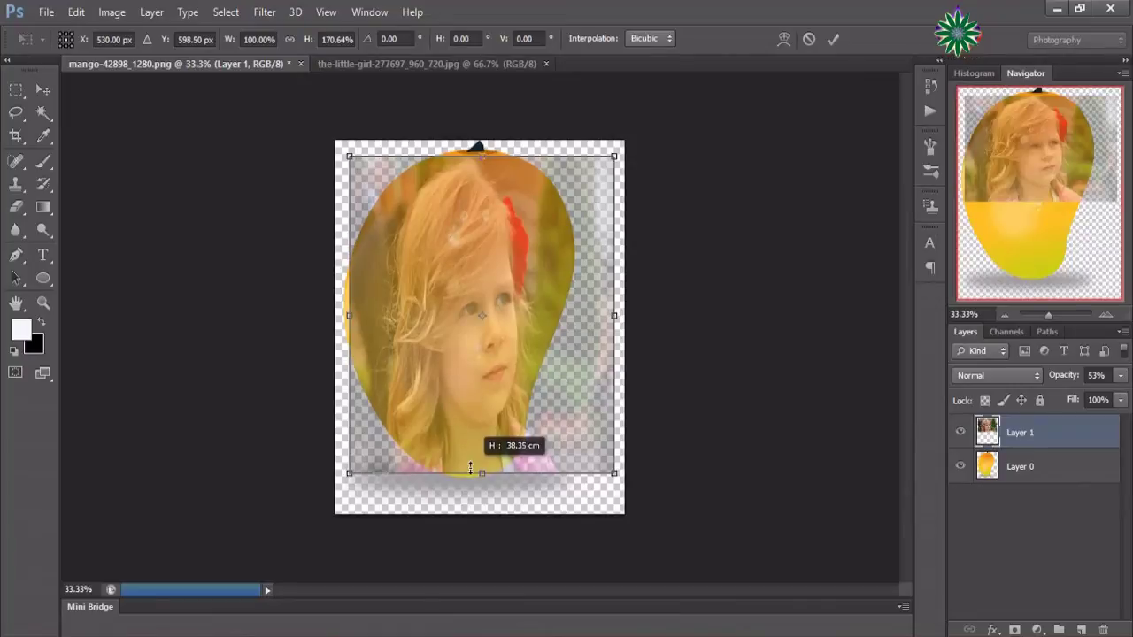
# - Stretch, widen, tilt about 5.87° and reposition Layer 1, then restore 100% opacity
pyautogui.press('Return')
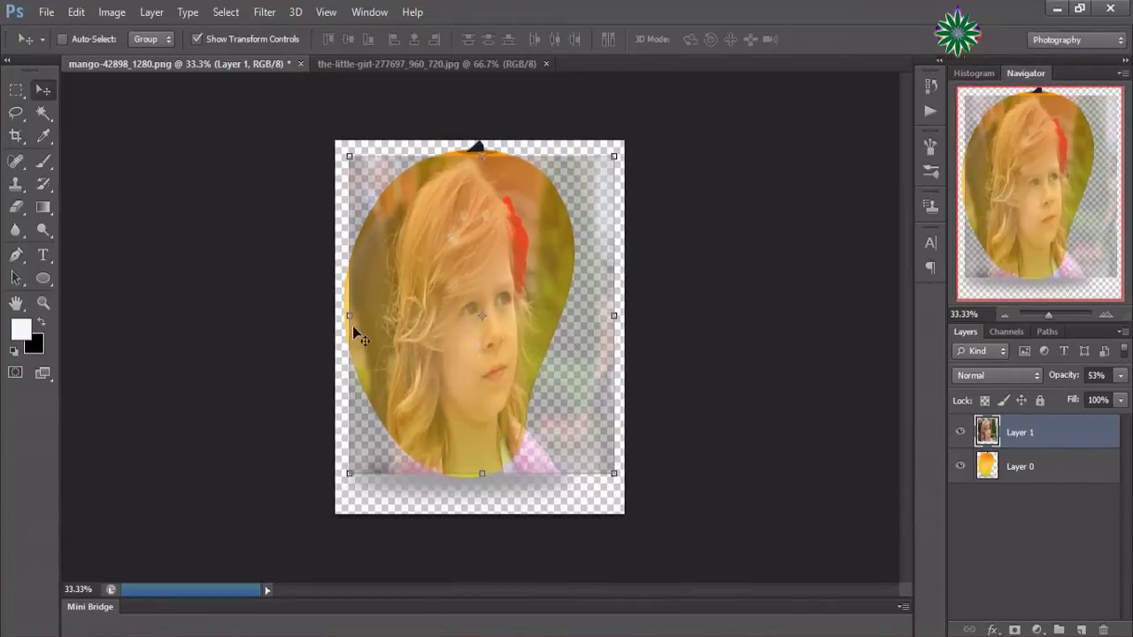
pyautogui.moveTo(350, 315); pyautogui.dragTo(337, 314)
pyautogui.moveTo(318, 268); pyautogui.dragTo(312, 245)
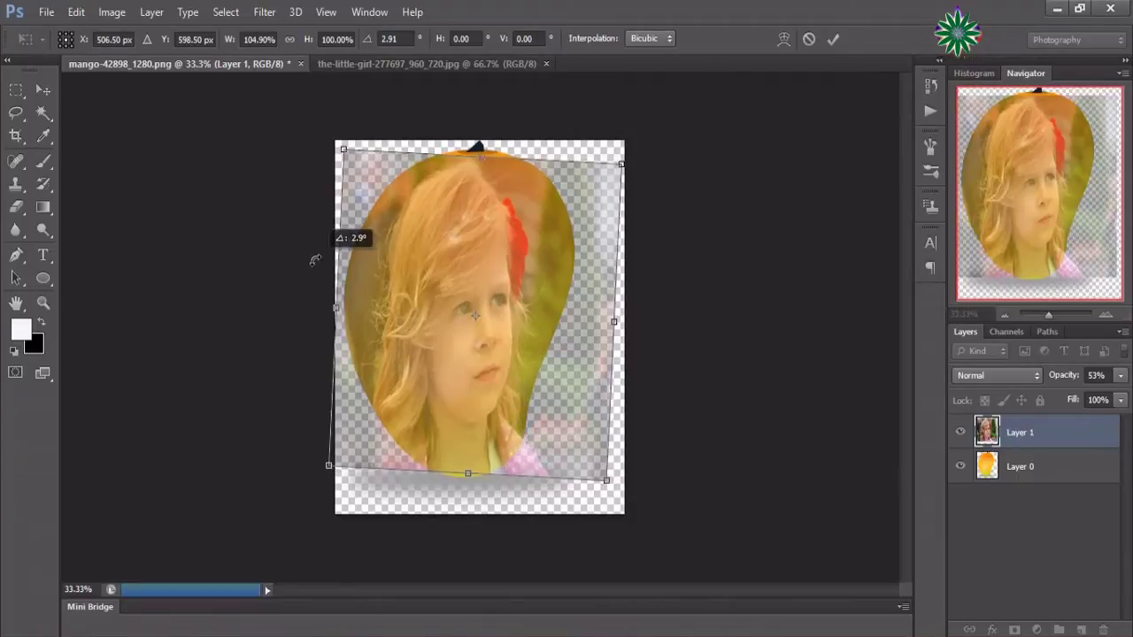
pyautogui.moveTo(458, 314); pyautogui.dragTo(461, 304)
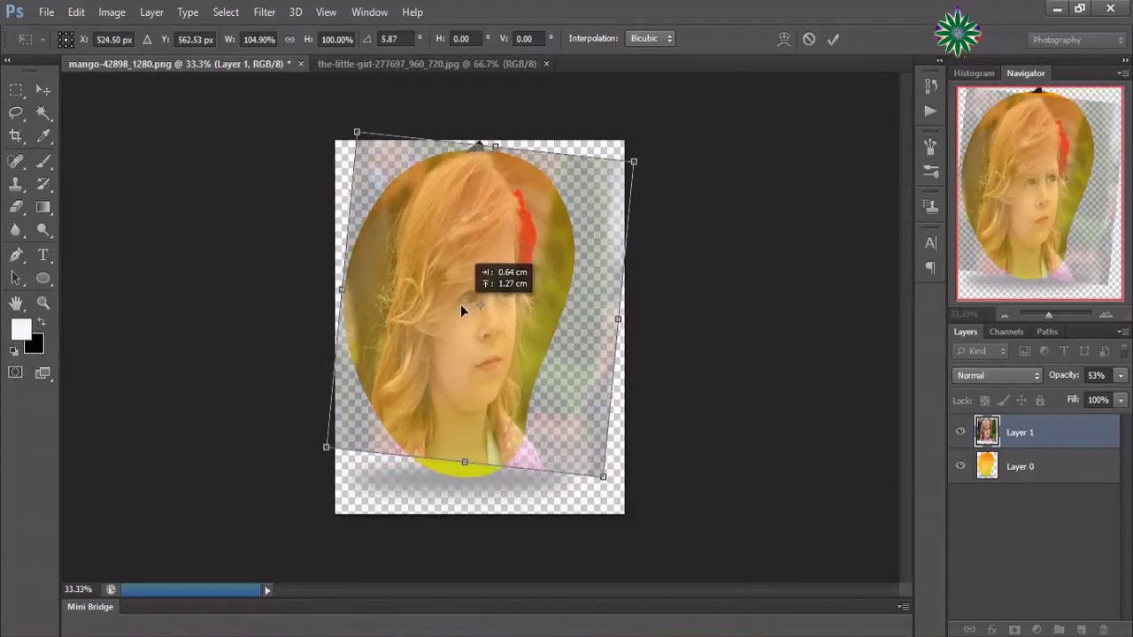
pyautogui.moveTo(467, 457); pyautogui.dragTo(464, 468)
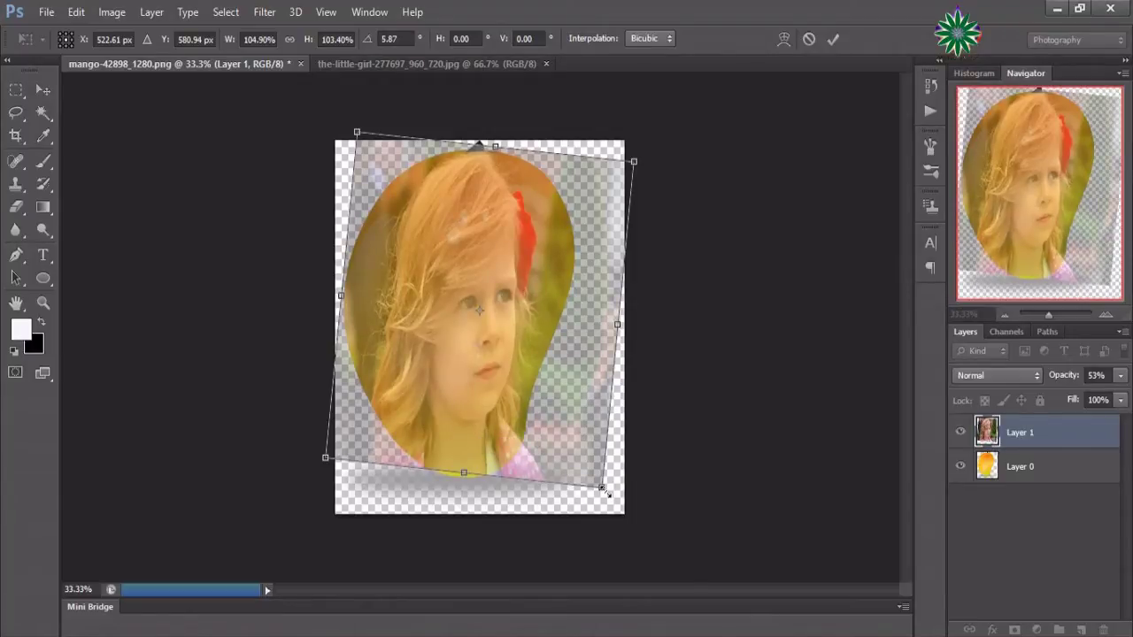
pyautogui.moveTo(602, 488); pyautogui.dragTo(604, 496)
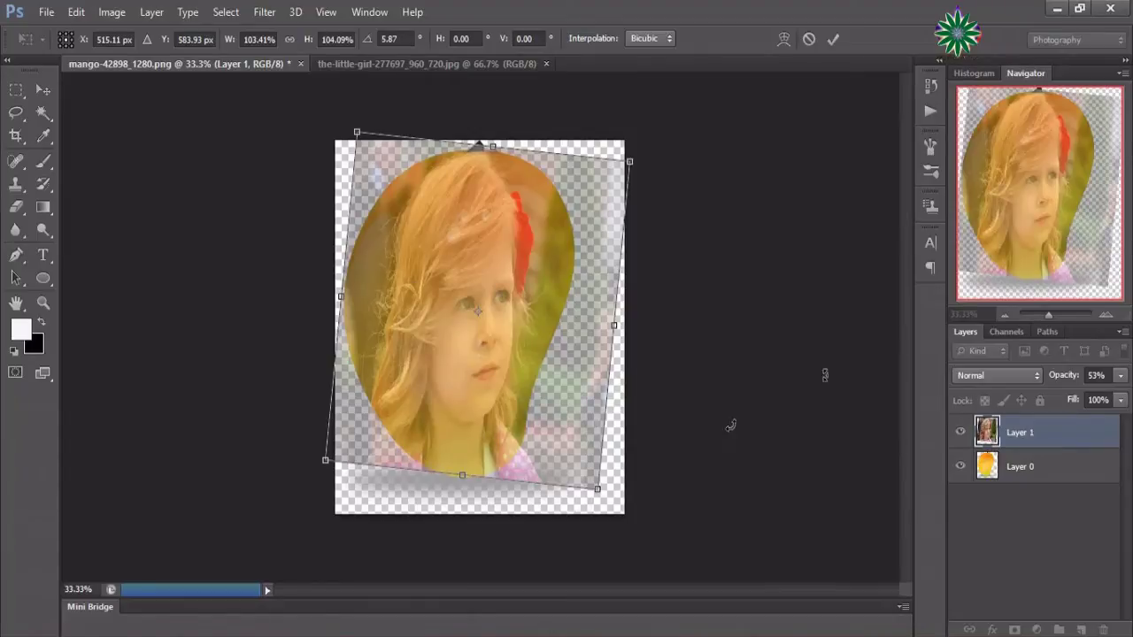
pyautogui.click(834, 39)
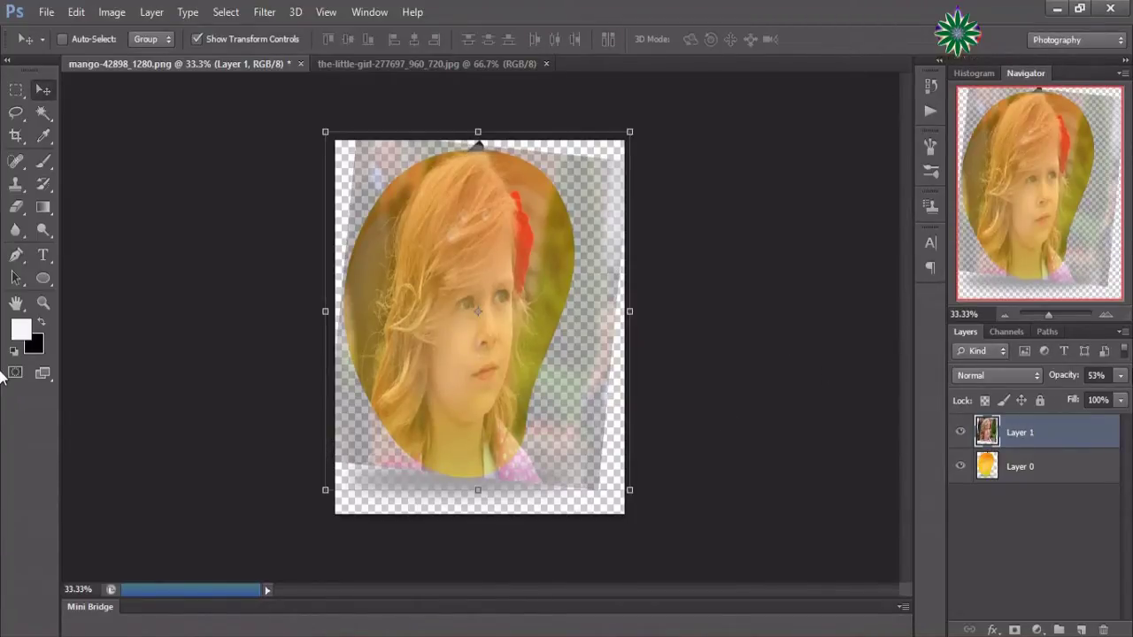
pyautogui.click(1120, 375)
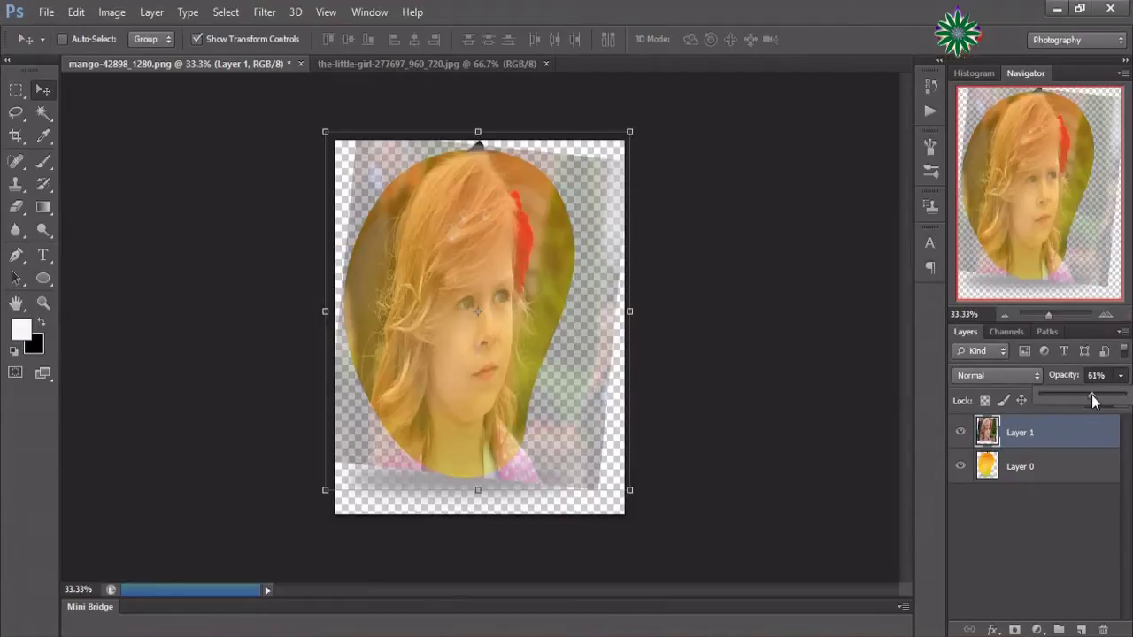
pyautogui.moveTo(1092, 395); pyautogui.dragTo(1131, 400)
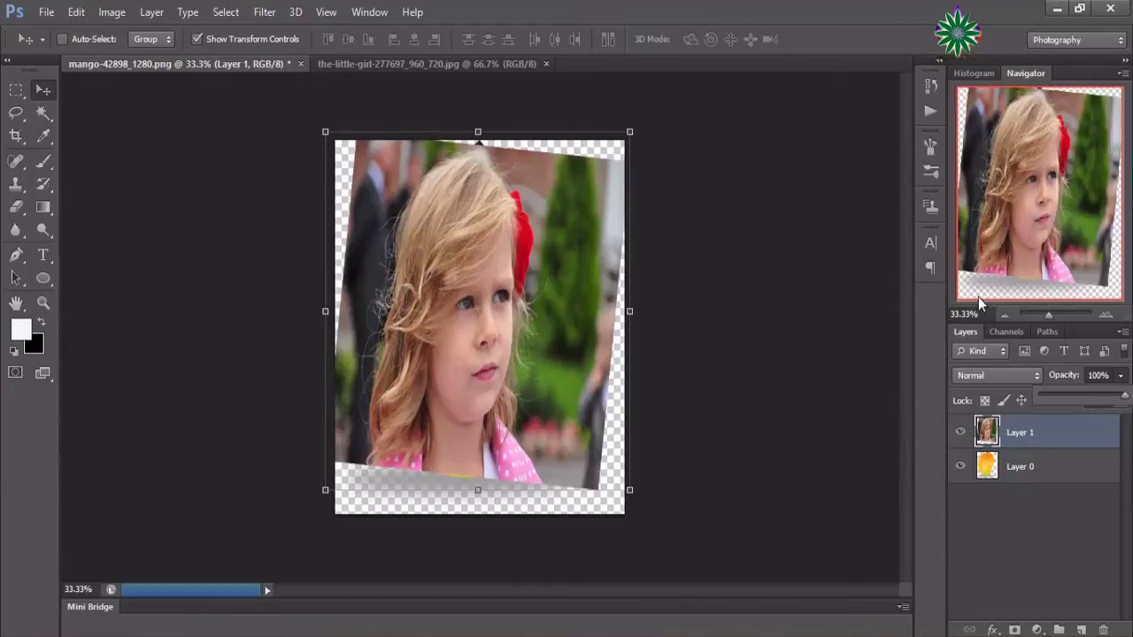
# - Duplicate the transformed girl layer into a new document named 'ss'
pyautogui.click(1120, 333)
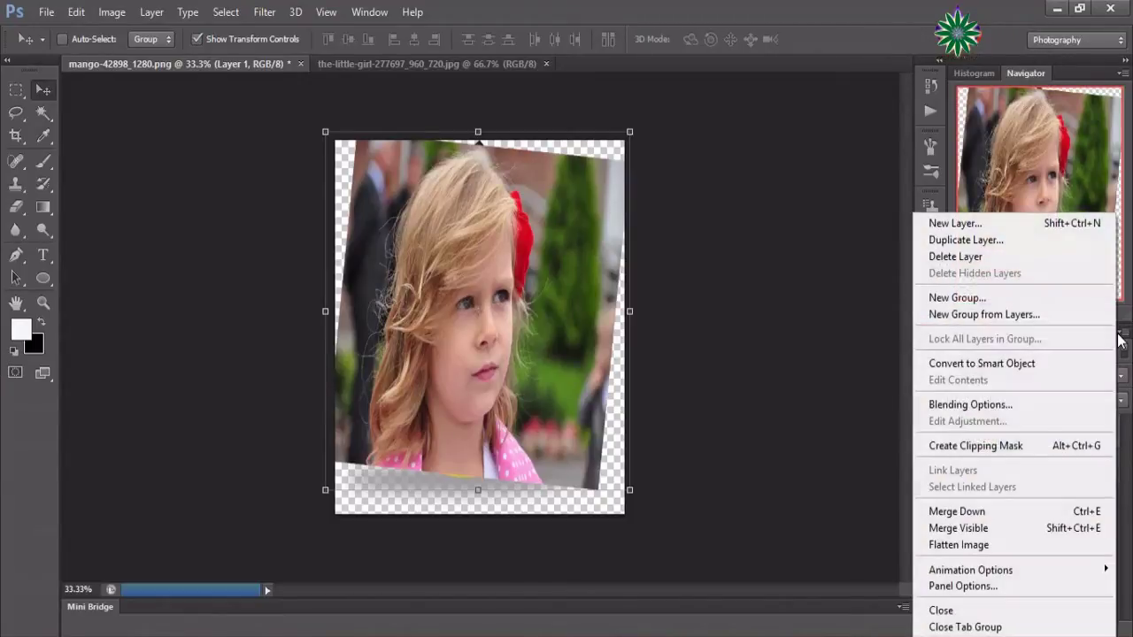
pyautogui.click(974, 246)
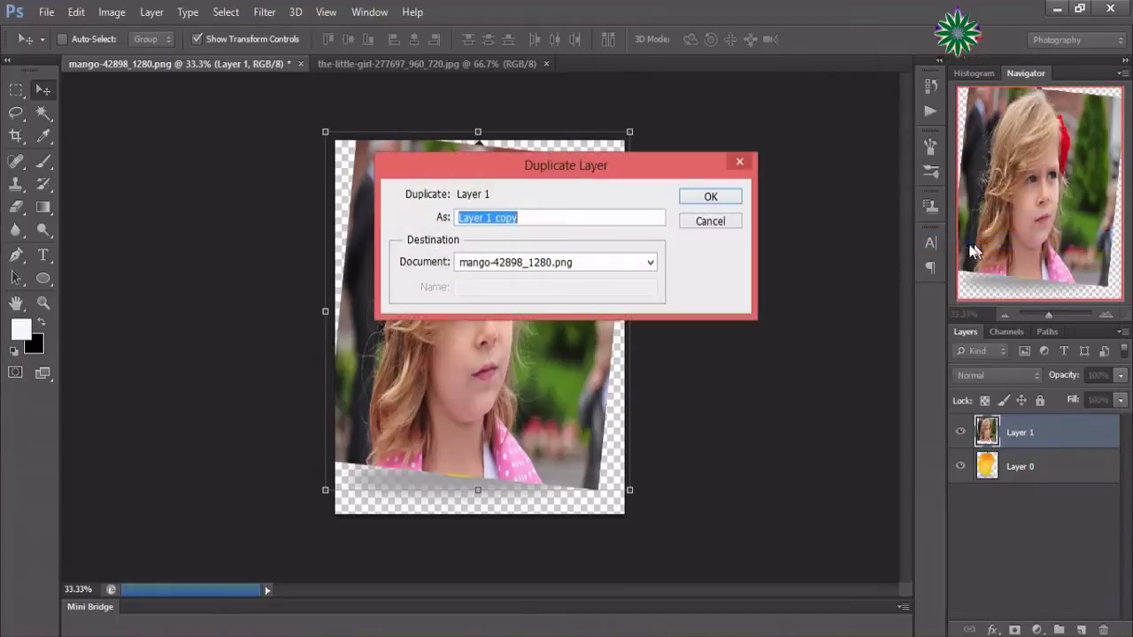
pyautogui.click(620, 262)
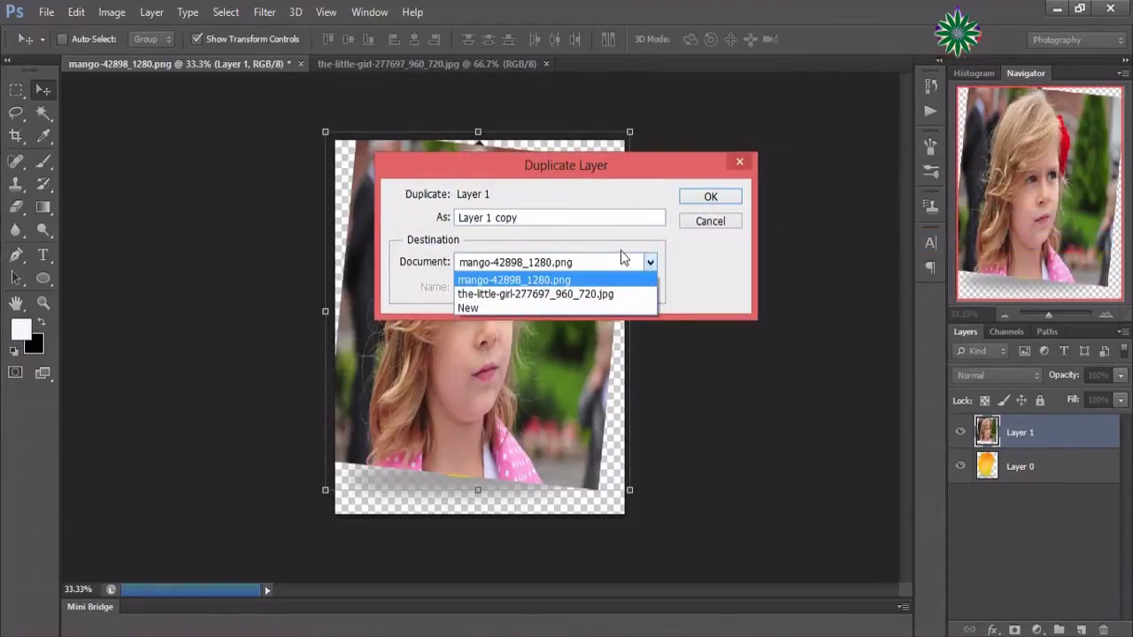
pyautogui.click(594, 308)
pyautogui.click(517, 287)
pyautogui.write('ss')
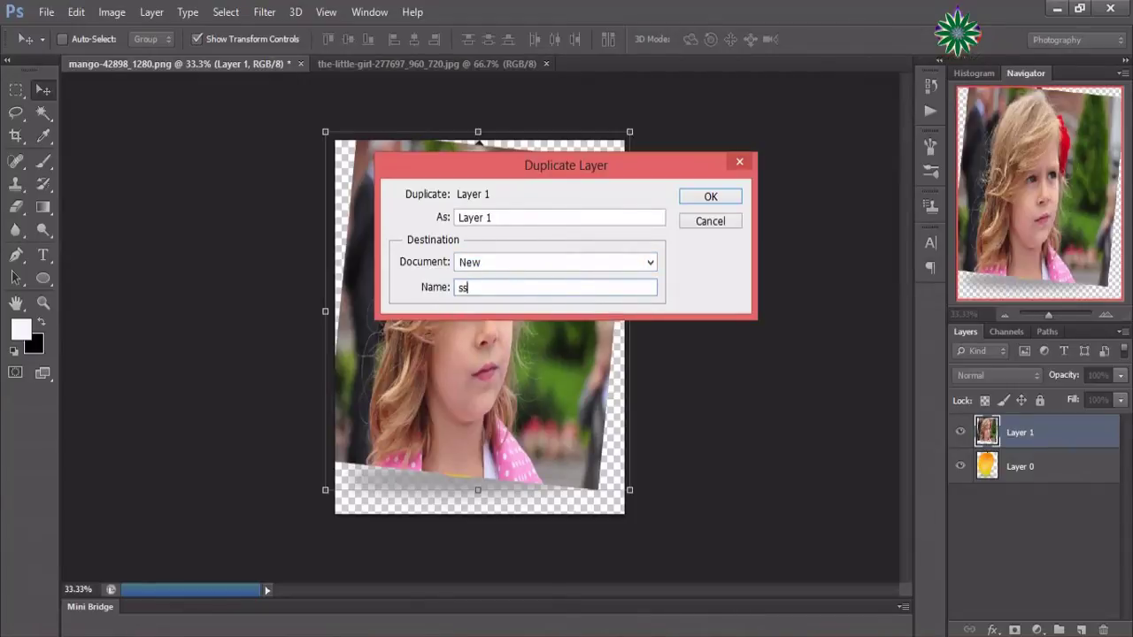
pyautogui.click(700, 198)
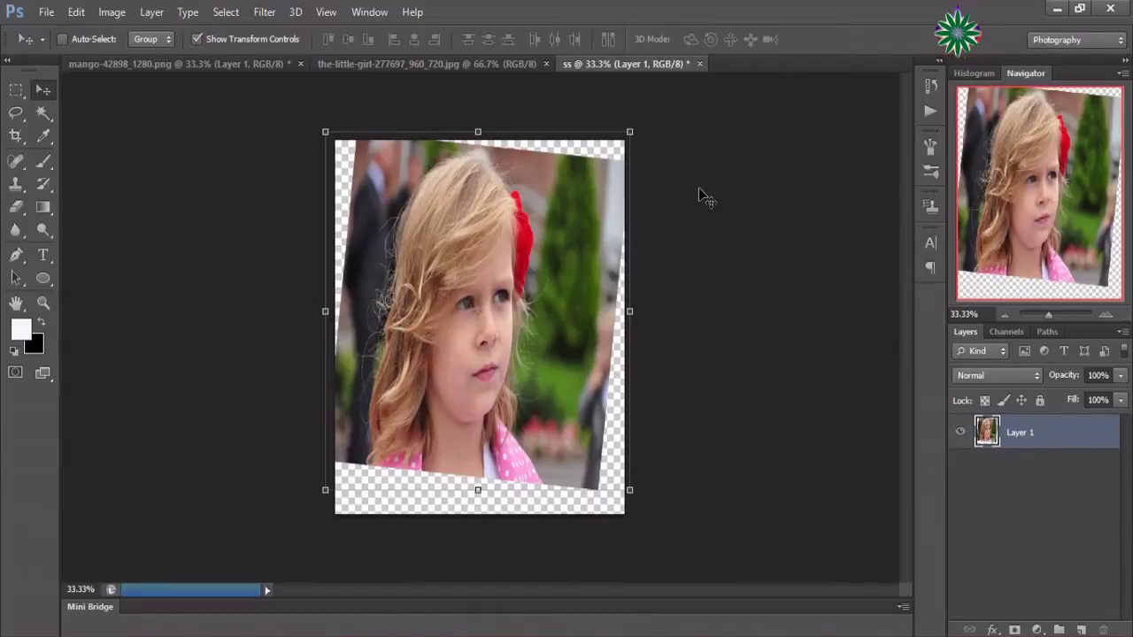
# - Apply a 1.5-pixel Gaussian Blur to the girl image in ss
pyautogui.click(264, 11)
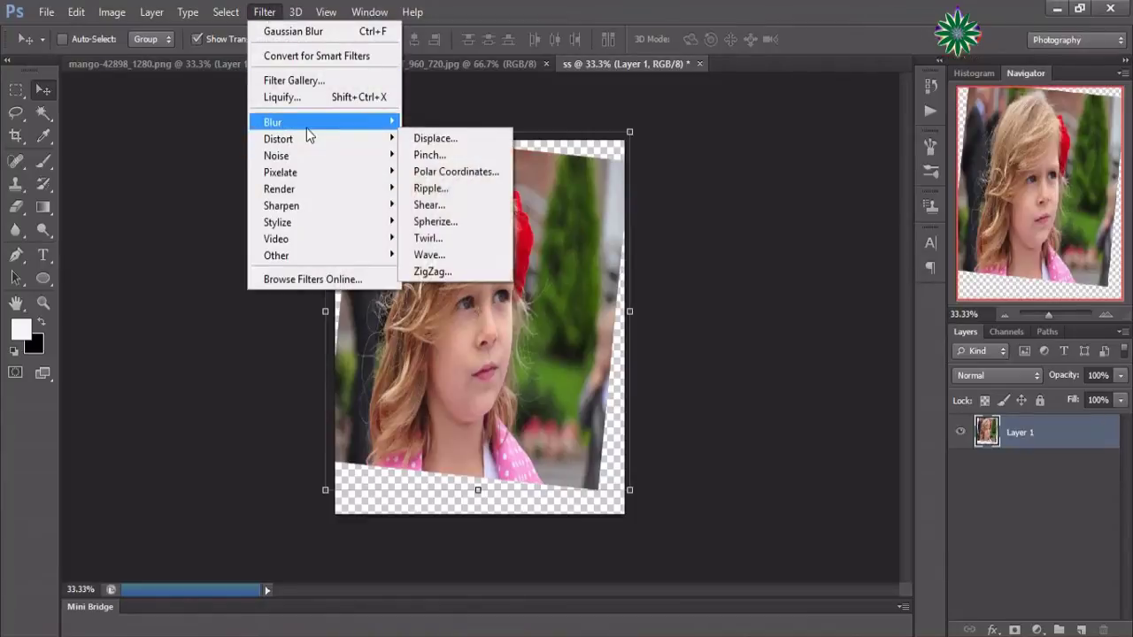
pyautogui.moveTo(301, 122)
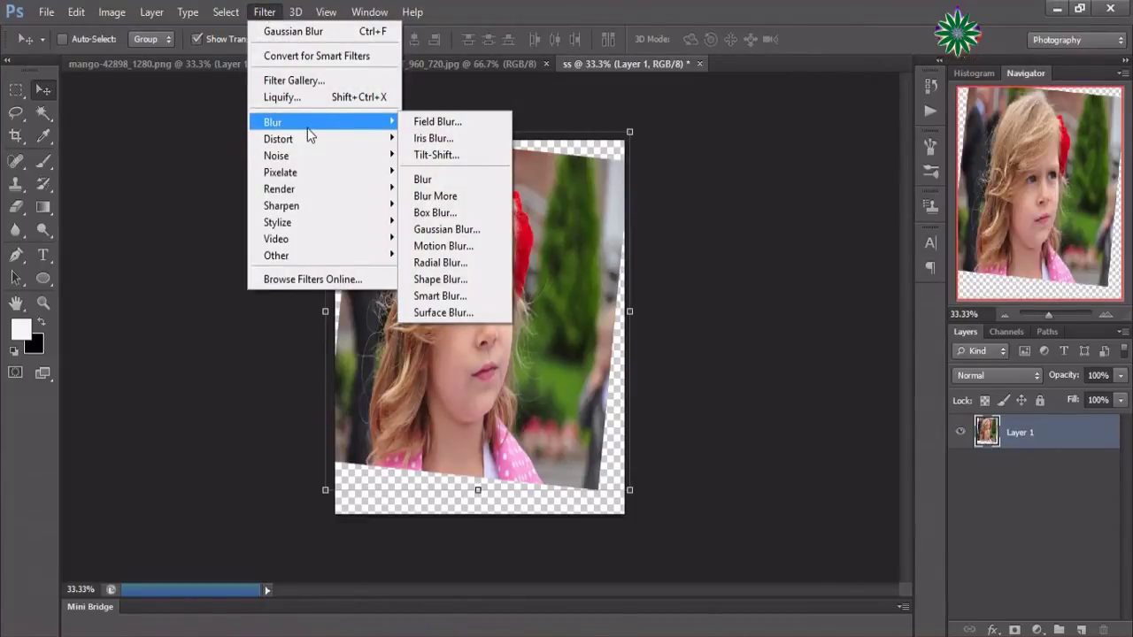
pyautogui.click(443, 229)
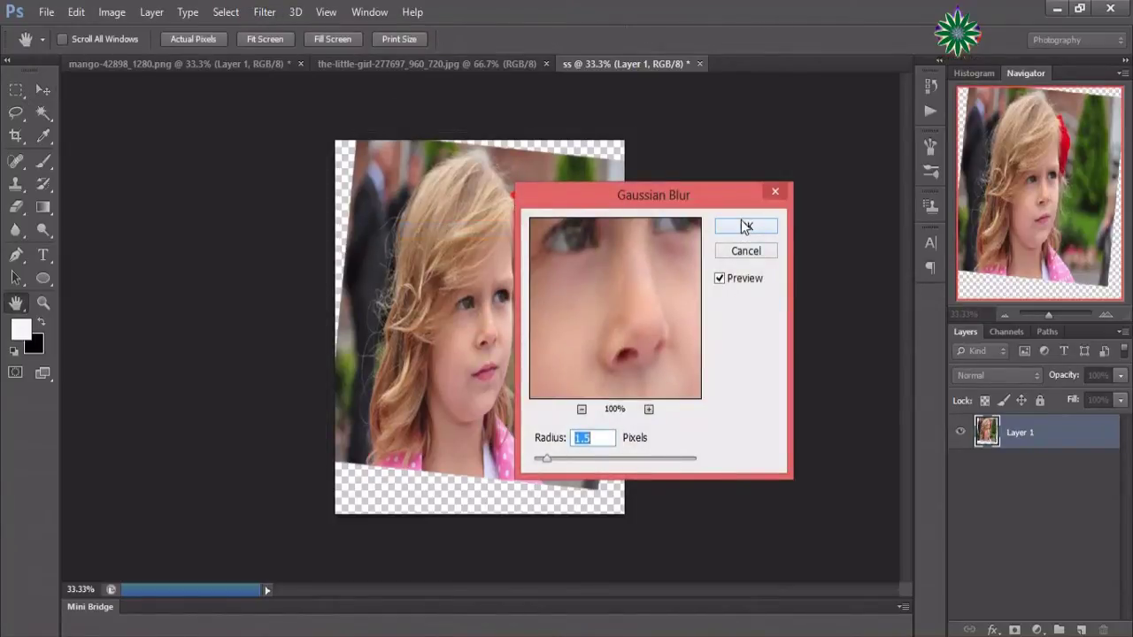
pyautogui.click(746, 229)
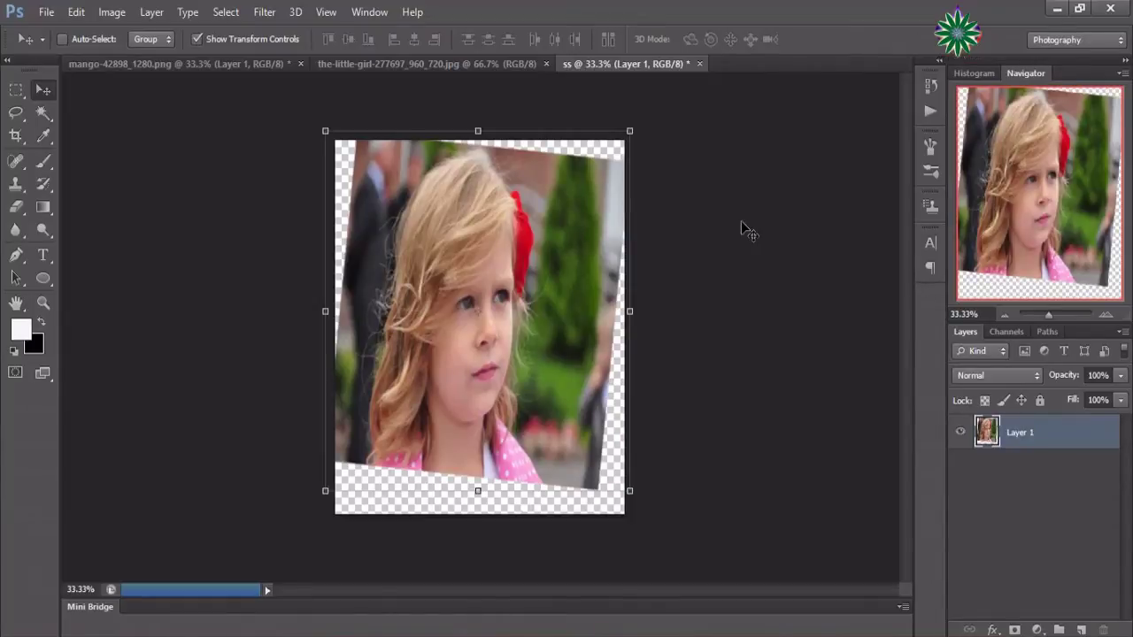
# - Close ss, saving it as ss.psd on the Desktop and replacing the existing file
pyautogui.click(697, 63)
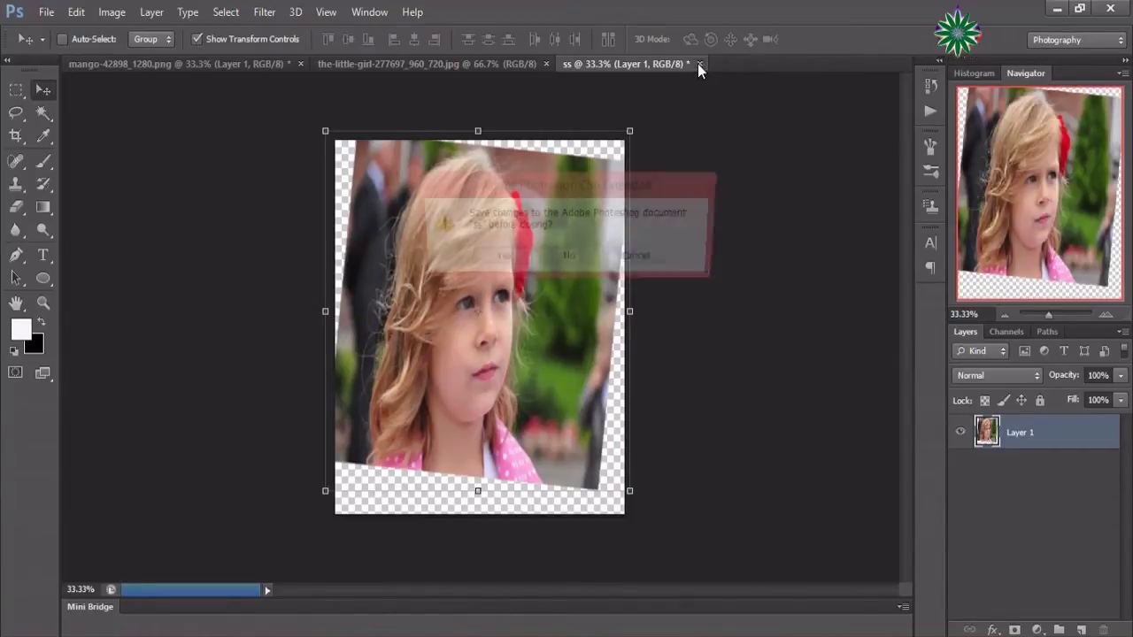
pyautogui.click(516, 259)
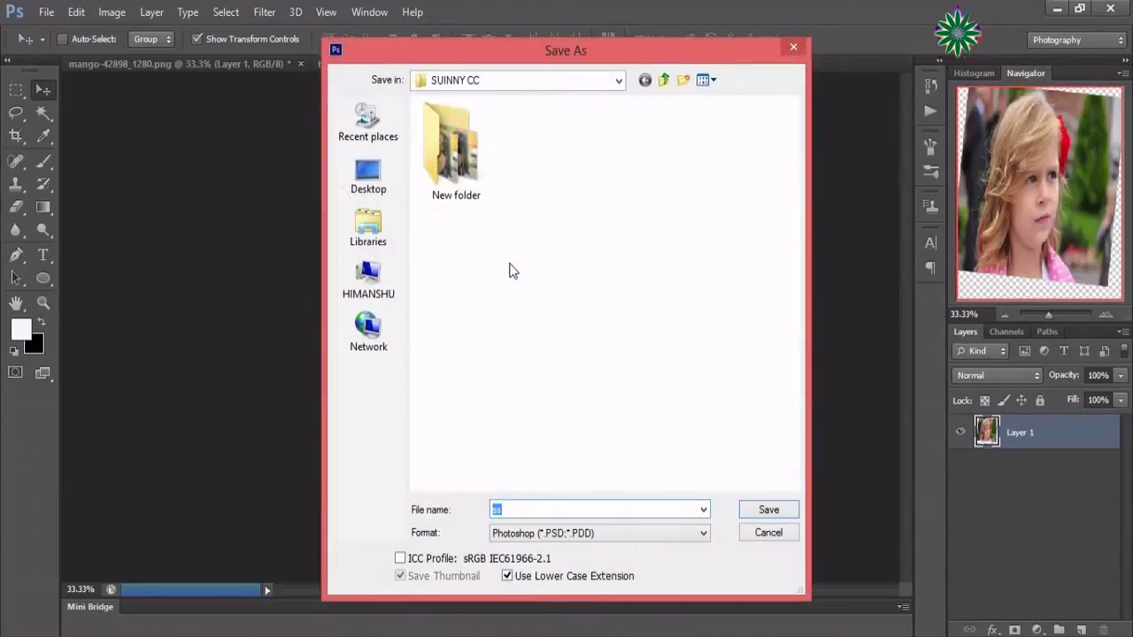
pyautogui.click(368, 175)
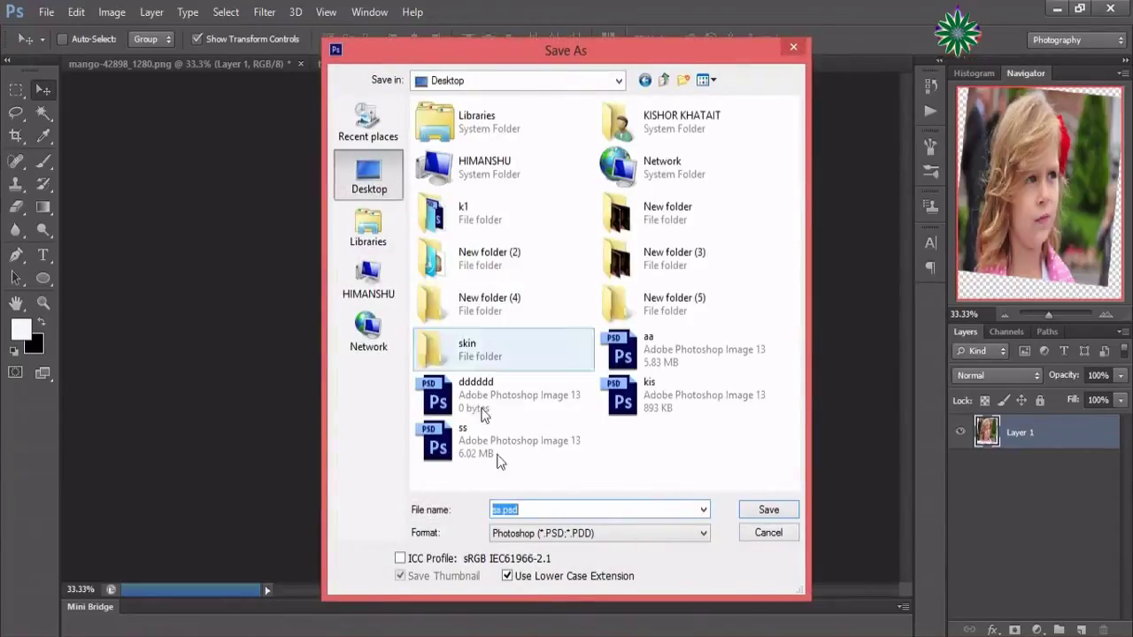
pyautogui.click(757, 514)
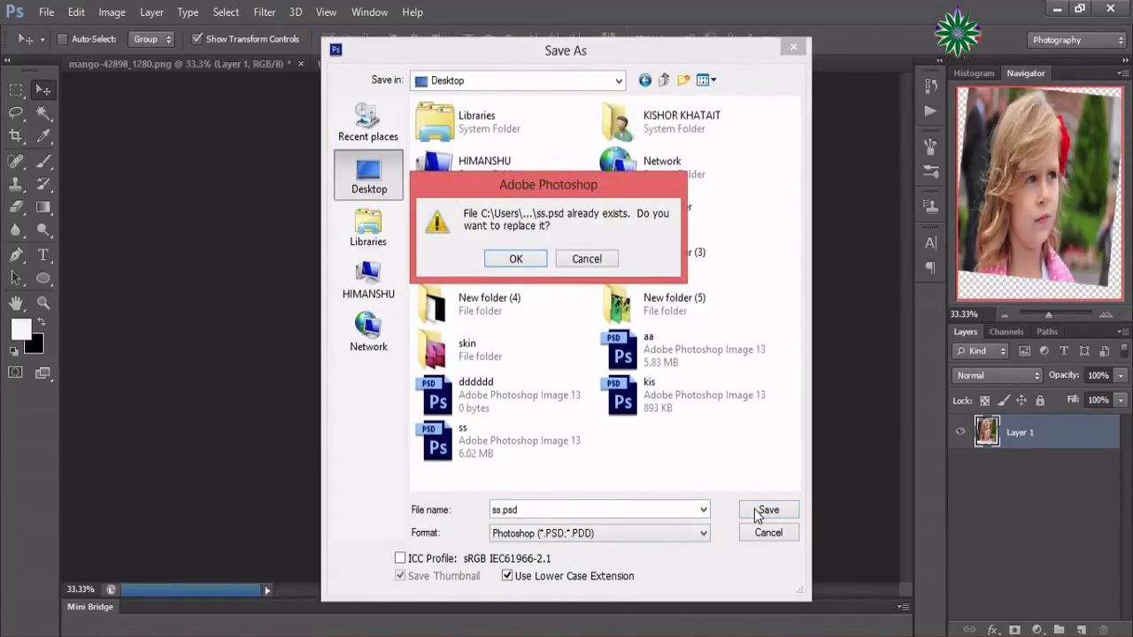
pyautogui.click(516, 260)
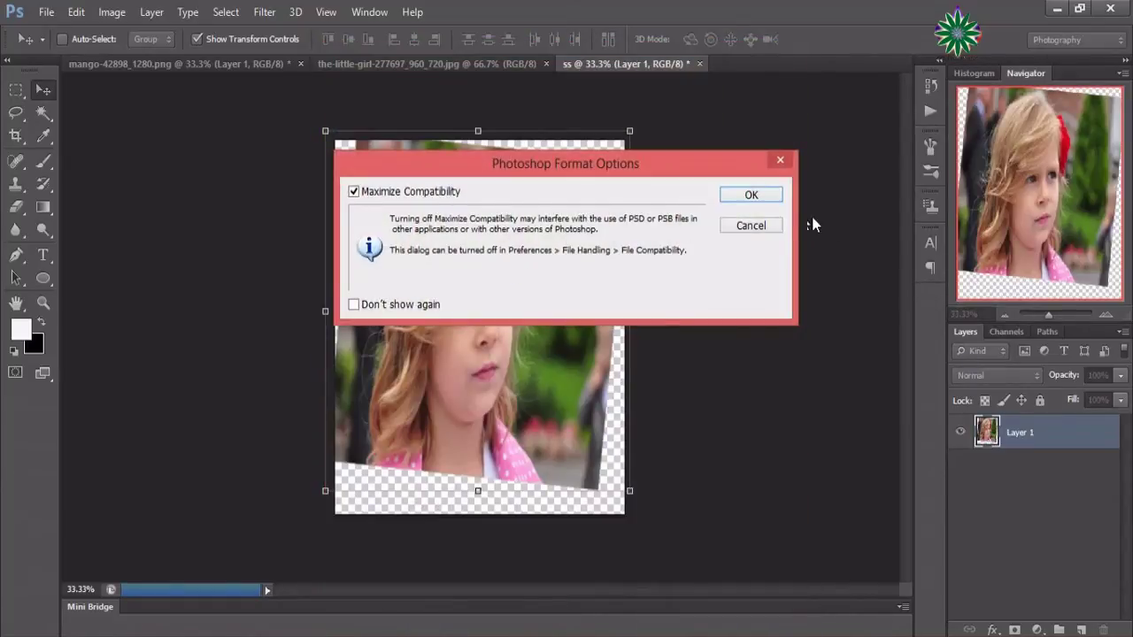
pyautogui.click(755, 197)
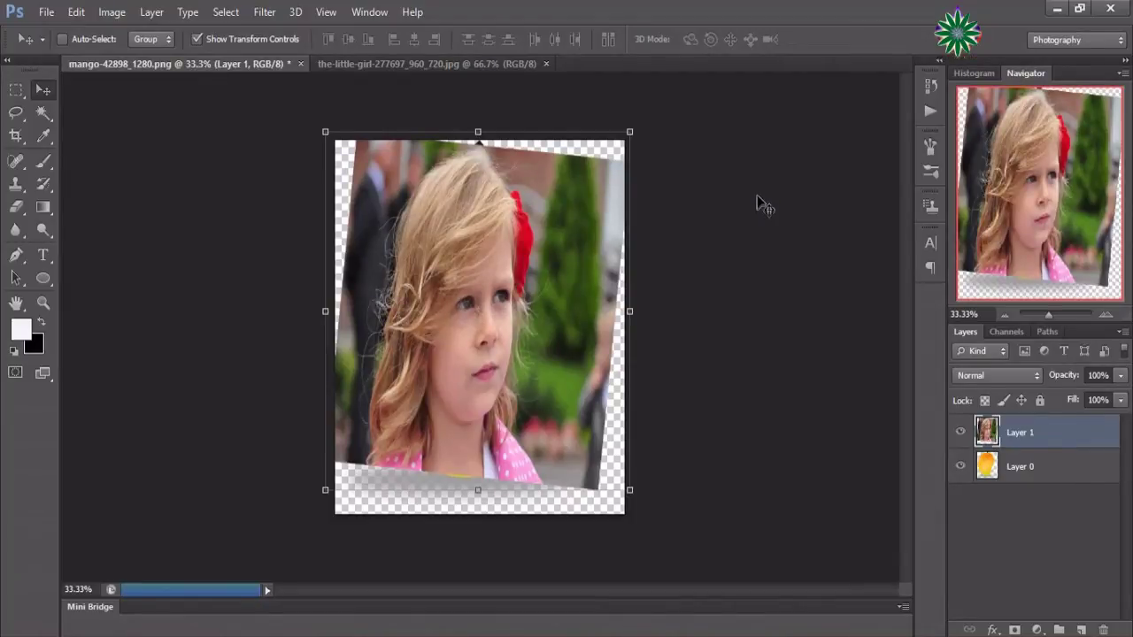
# - Duplicate the mango Layer 0 and move the girl layer beneath Layer 0 copy
pyautogui.click(1052, 478)
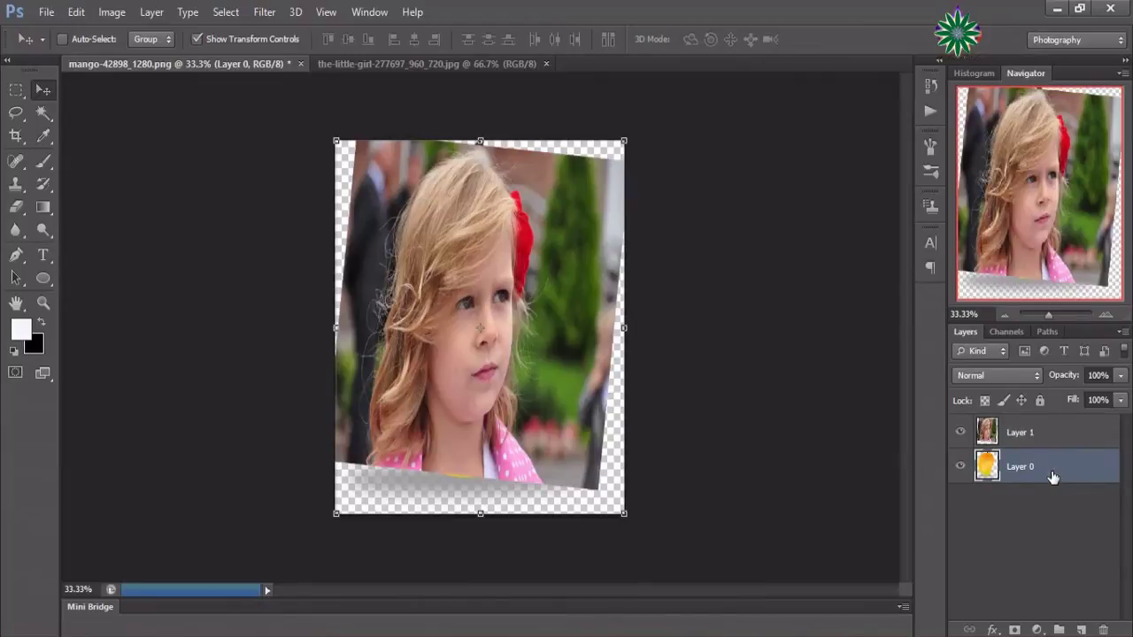
pyautogui.rightClick(1052, 478)
pyautogui.click(767, 141)
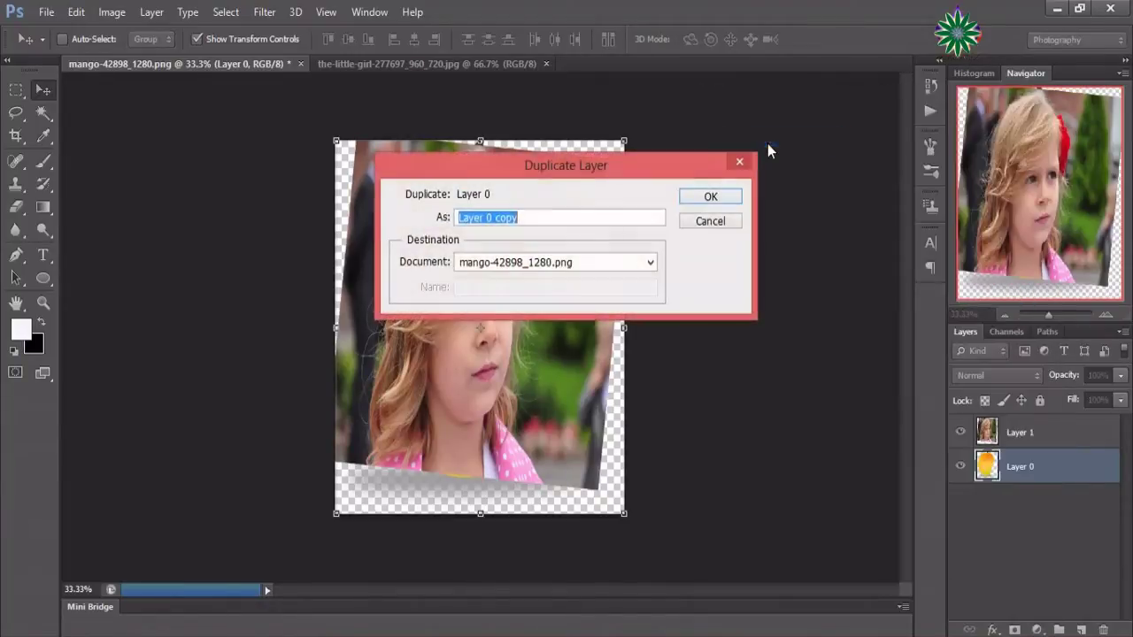
pyautogui.click(711, 195)
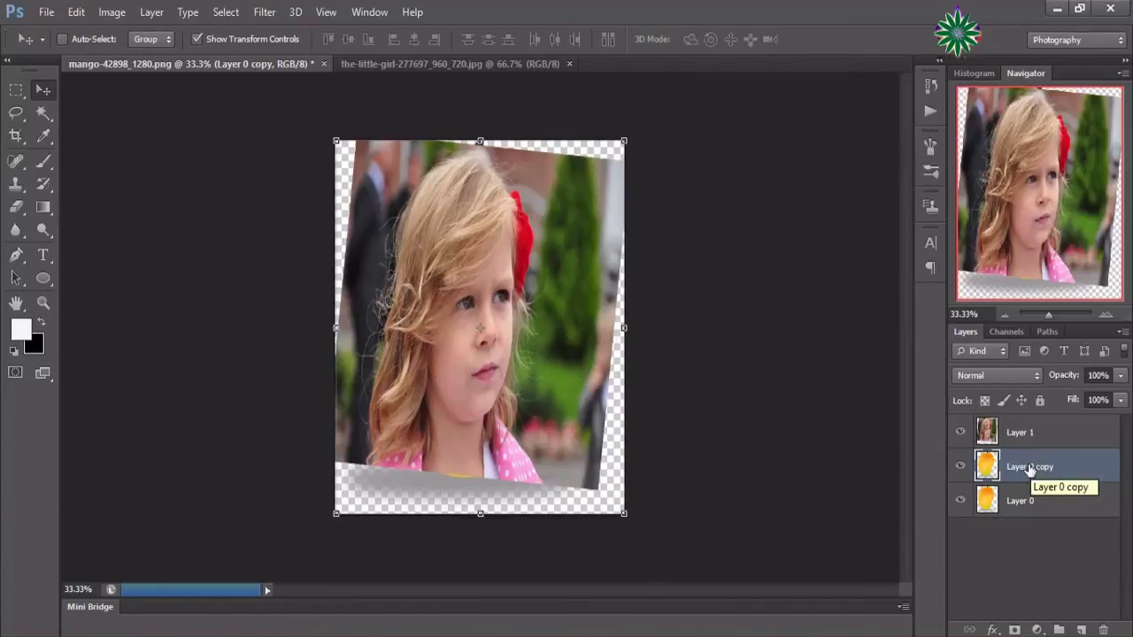
pyautogui.moveTo(1033, 434); pyautogui.dragTo(1033, 485)
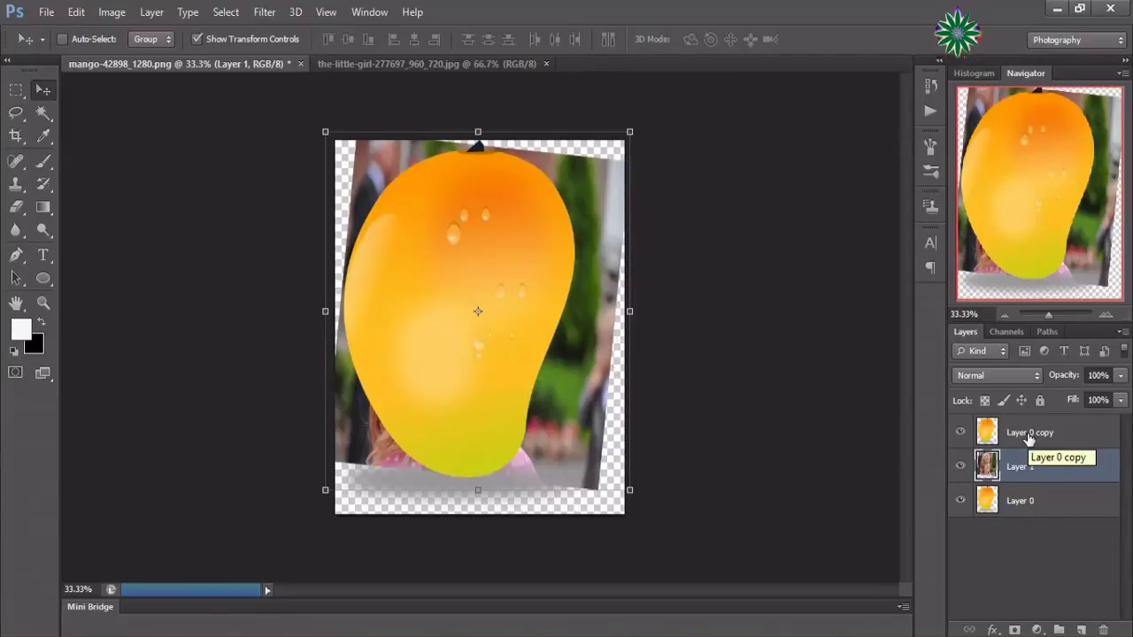
pyautogui.click(1028, 434)
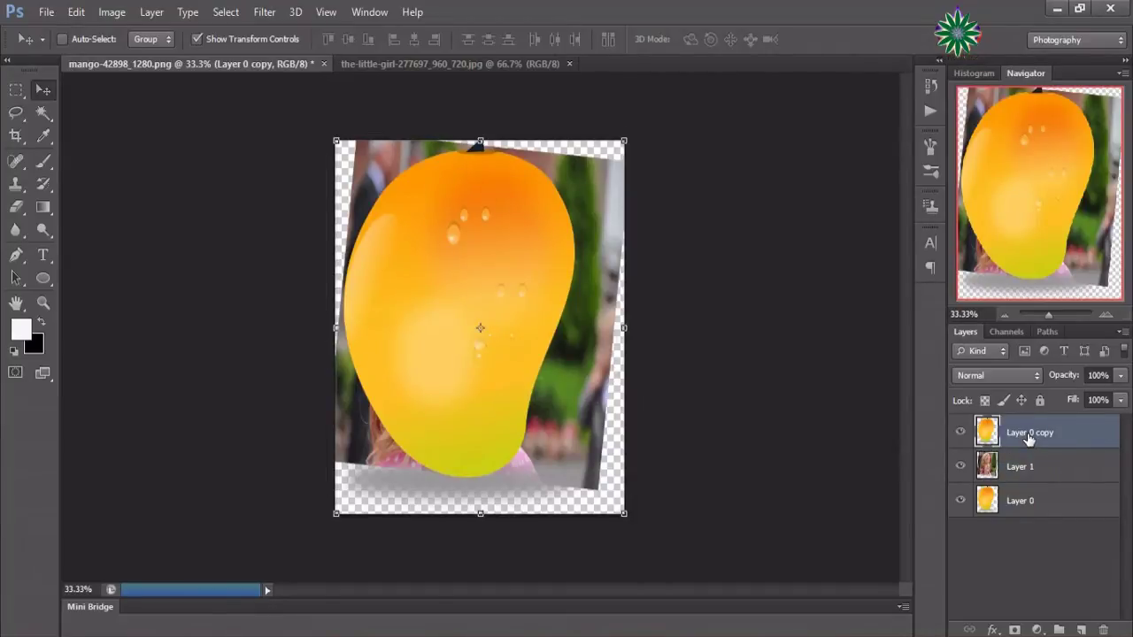
# - Blur Layer 0 copy with a 1.5-pixel Gaussian Blur
pyautogui.click(275, 13)
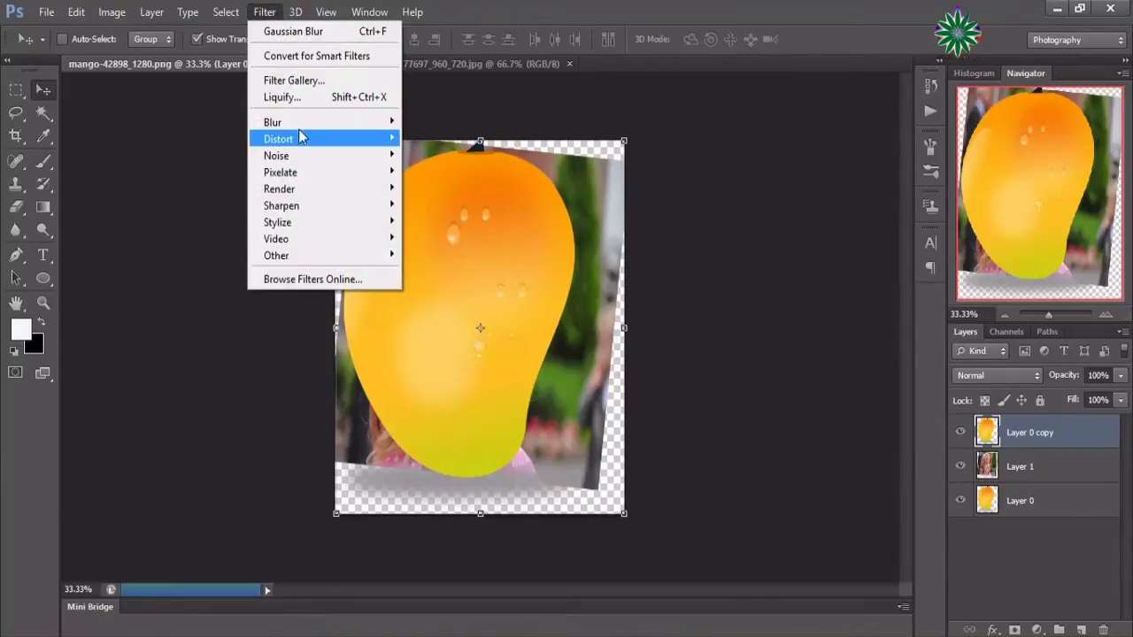
pyautogui.moveTo(323, 123)
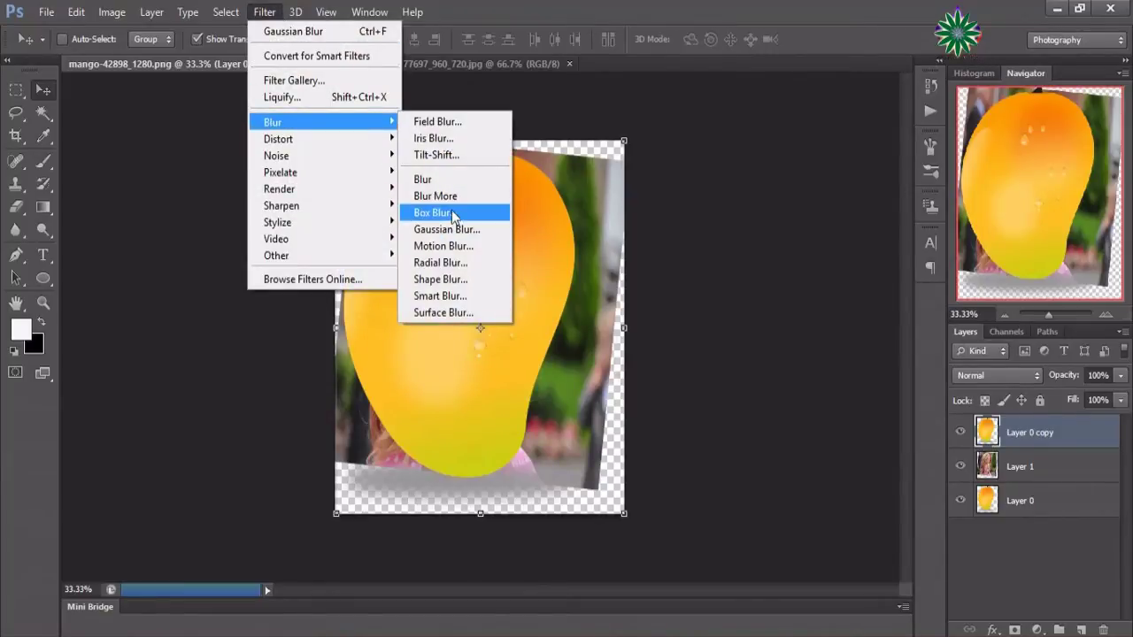
pyautogui.click(456, 229)
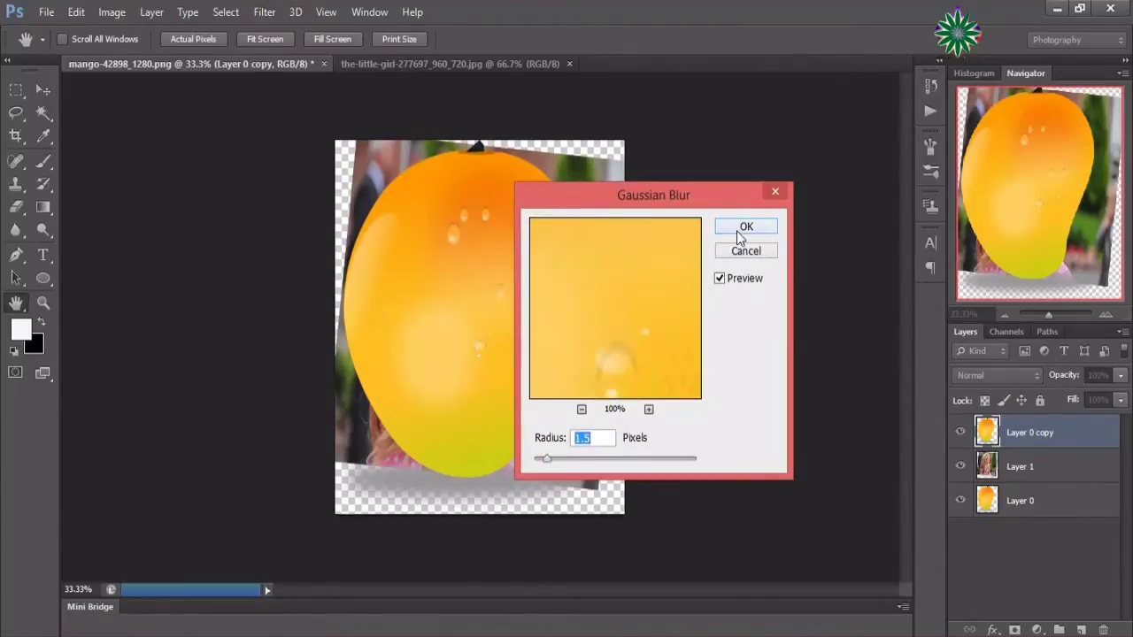
pyautogui.click(744, 228)
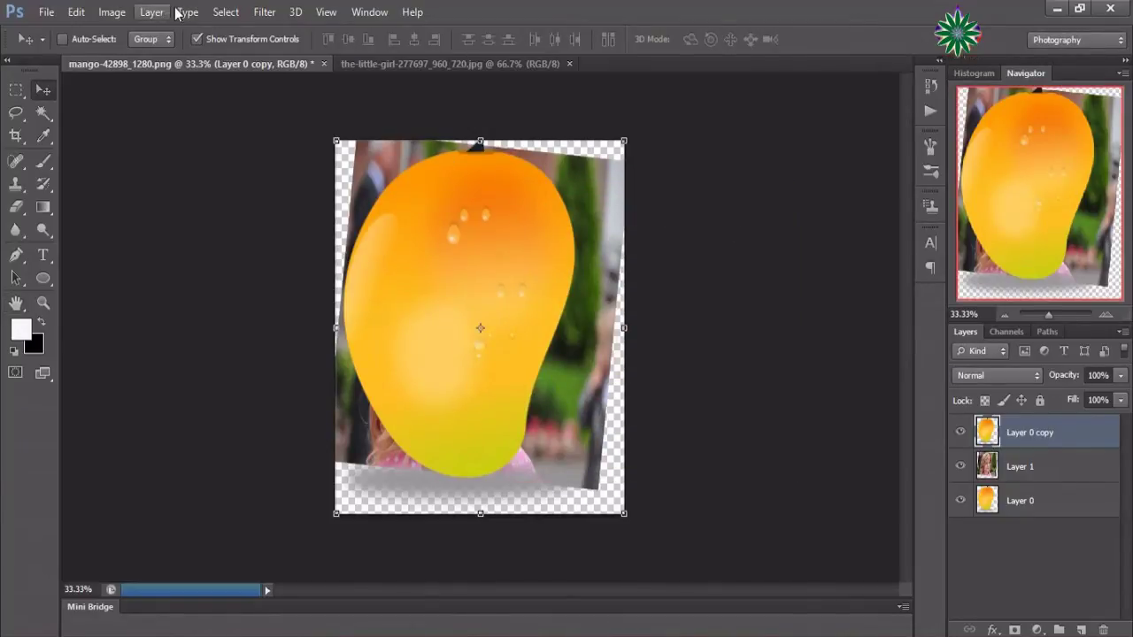
pyautogui.click(259, 17)
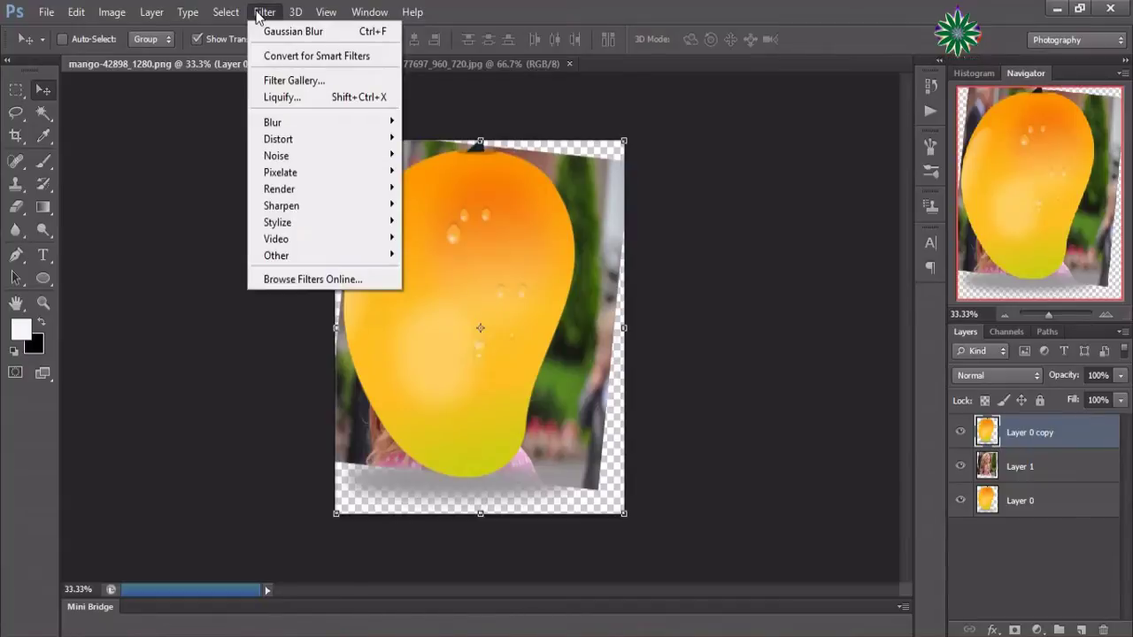
pyautogui.moveTo(277, 139)
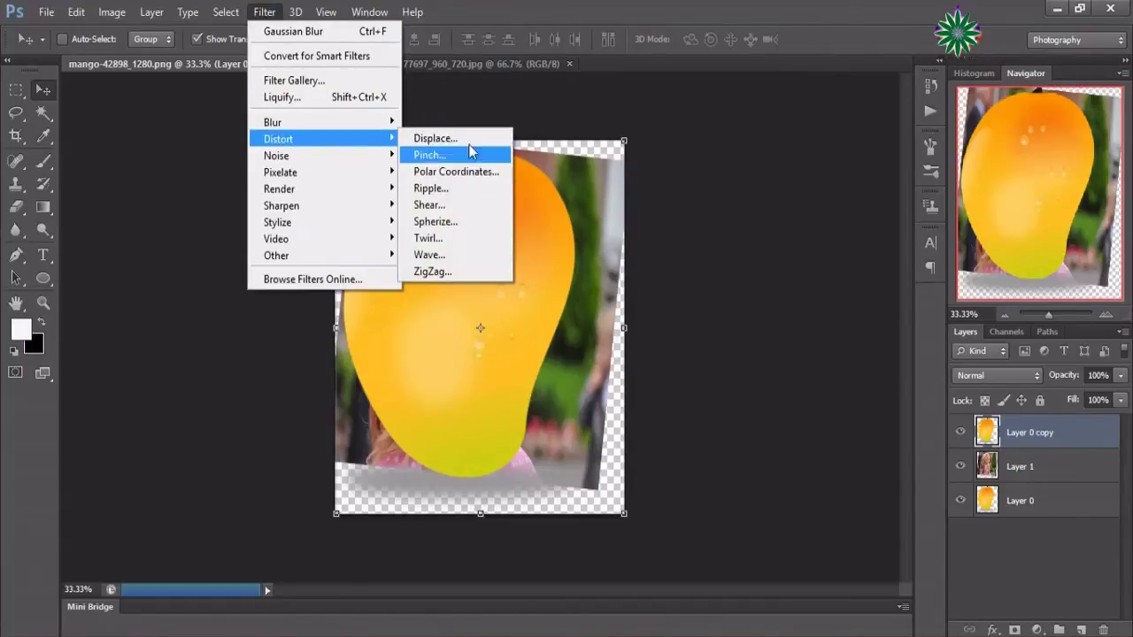
# - Apply Displace at scale 10 to Layer 0 copy, with ss.psd as the map
pyautogui.click(468, 140)
pyautogui.click(650, 194)
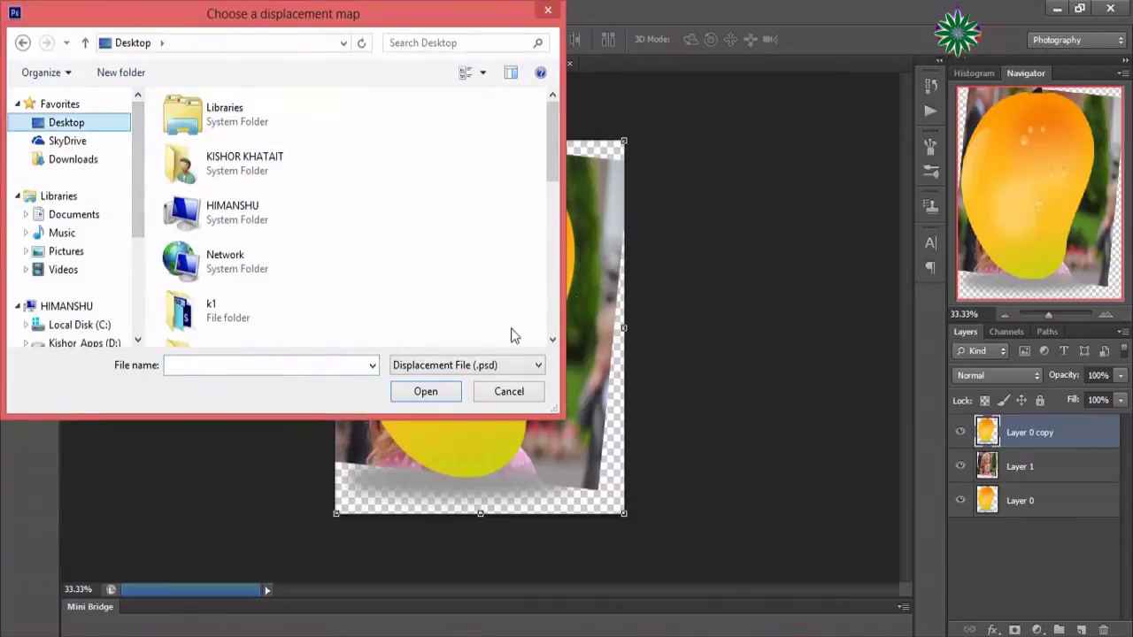
pyautogui.moveTo(553, 159); pyautogui.dragTo(567, 310)
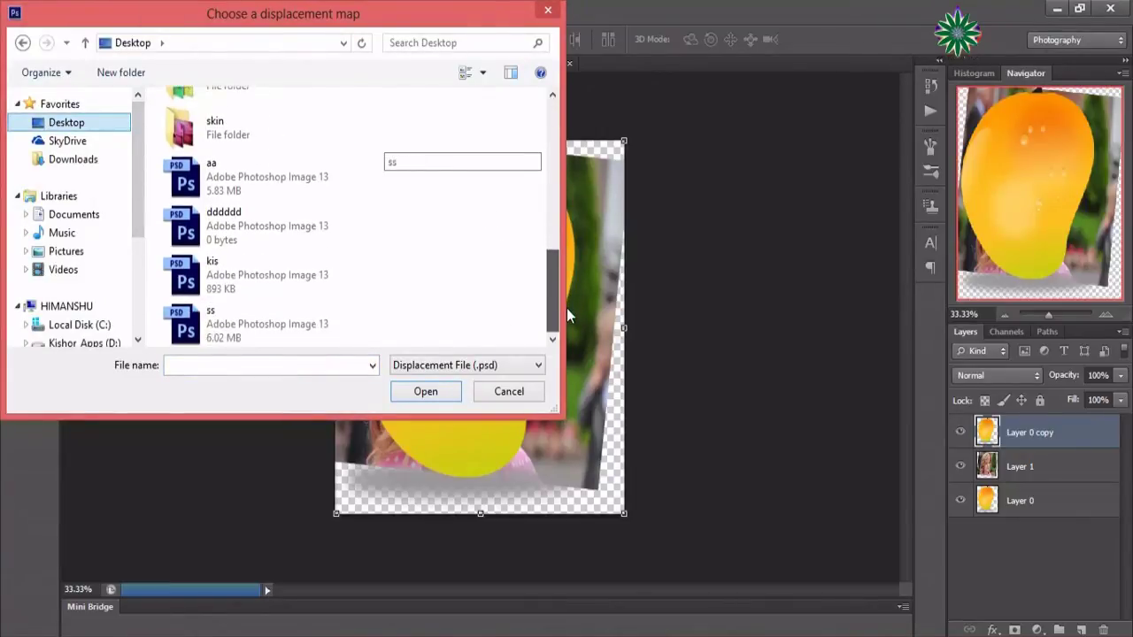
pyautogui.doubleClick(360, 318)
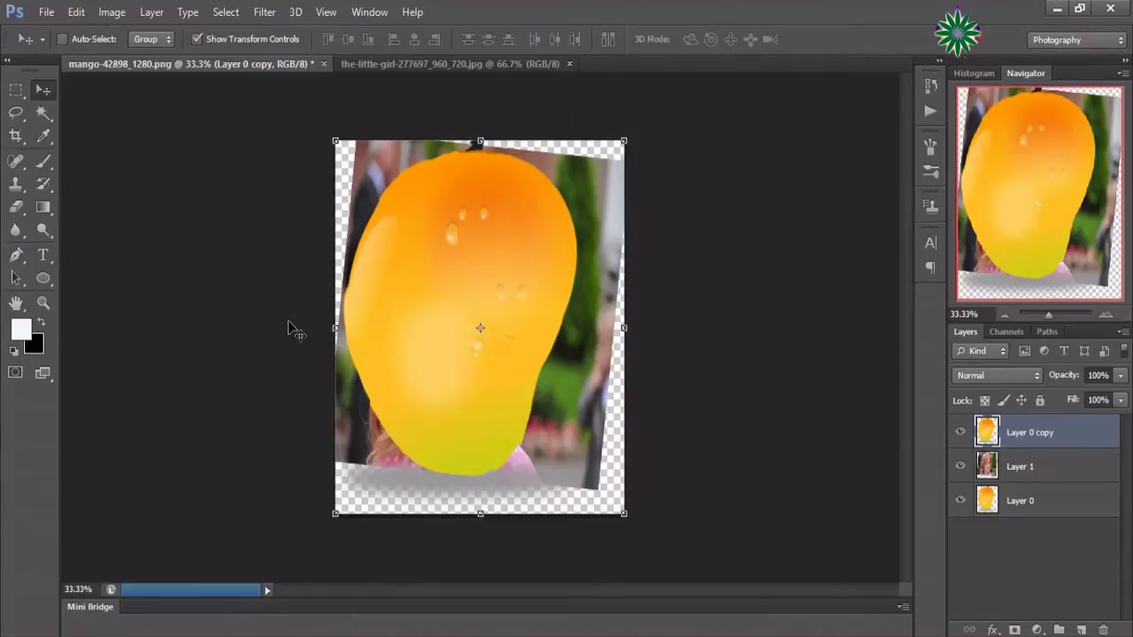
# - Duplicate the distorted mango layer twice, creating Layer 0 copy 2 and copy 3
pyautogui.rightClick(1058, 434)
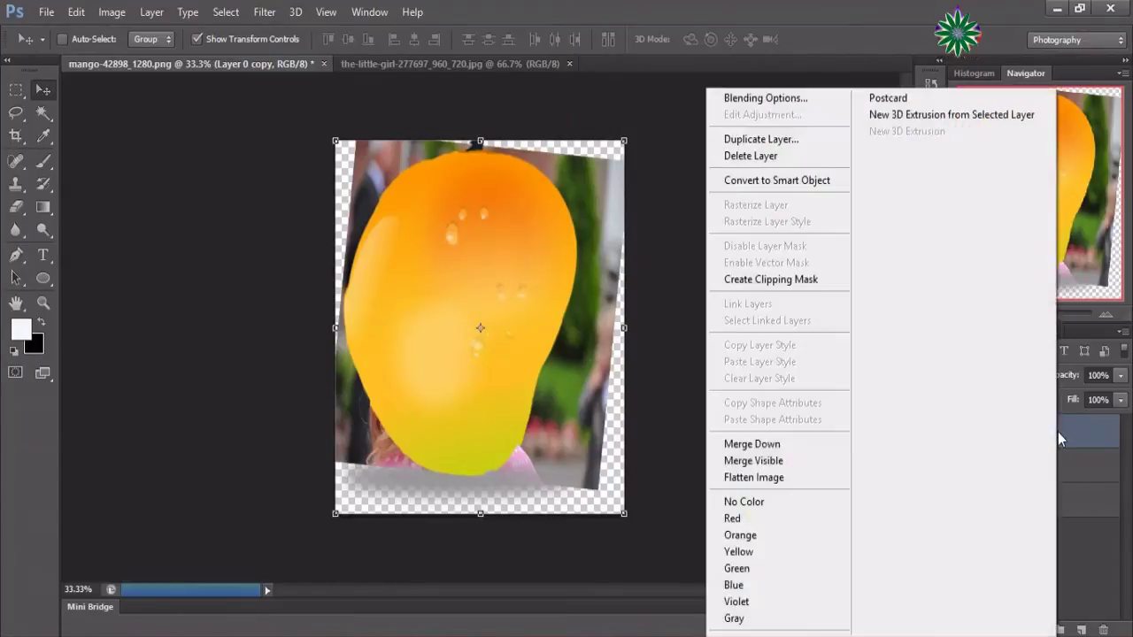
pyautogui.click(819, 140)
pyautogui.click(708, 196)
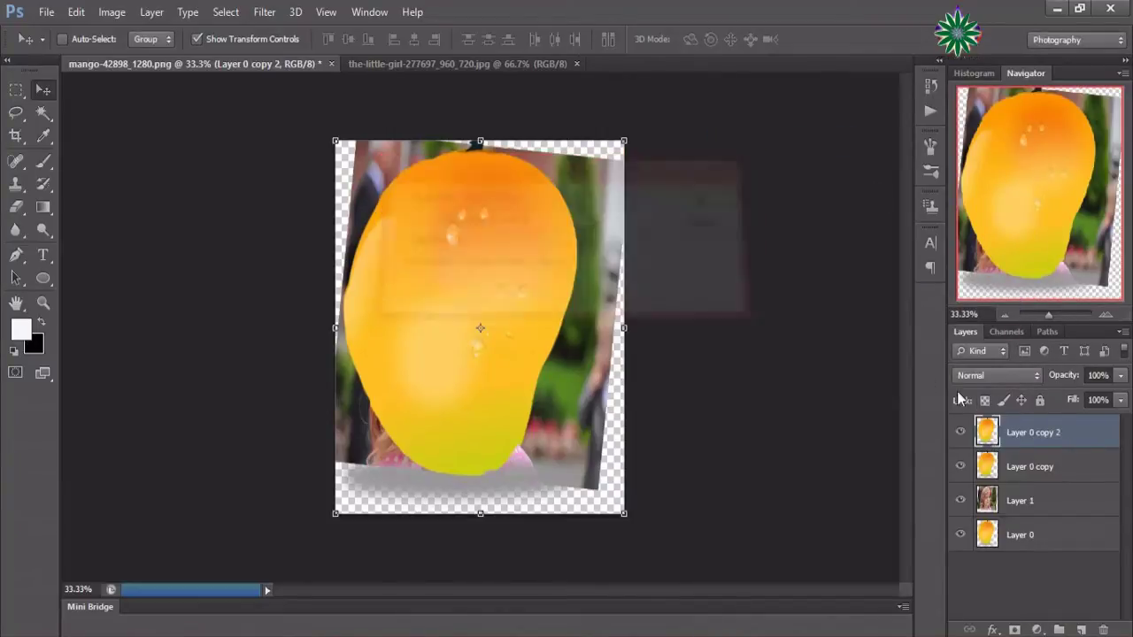
pyautogui.rightClick(1032, 431)
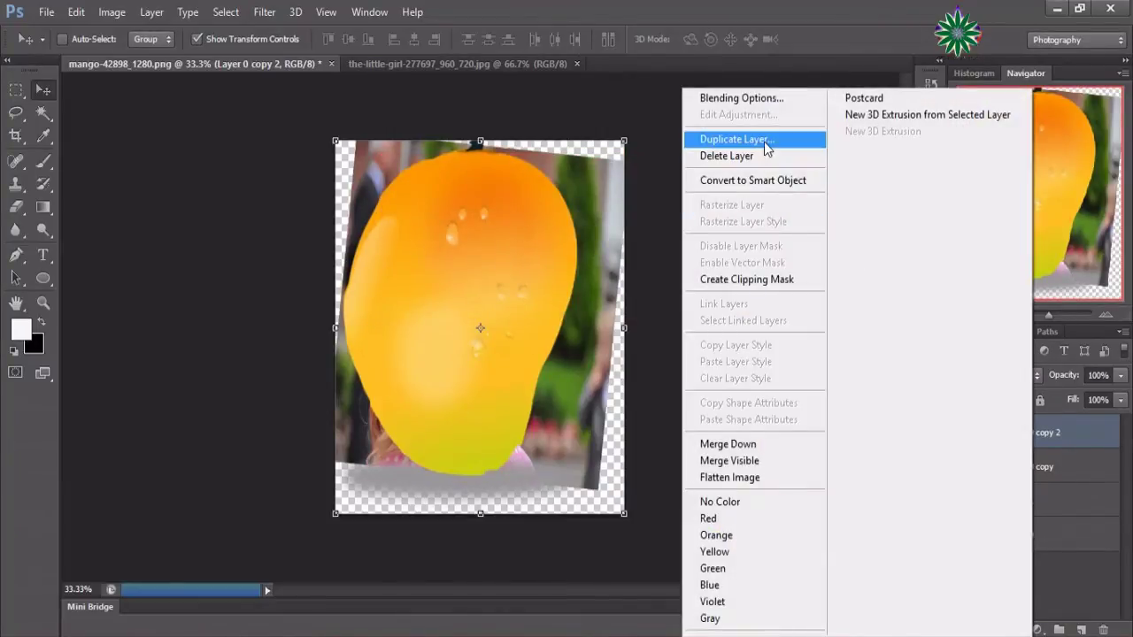
pyautogui.click(736, 139)
pyautogui.click(708, 196)
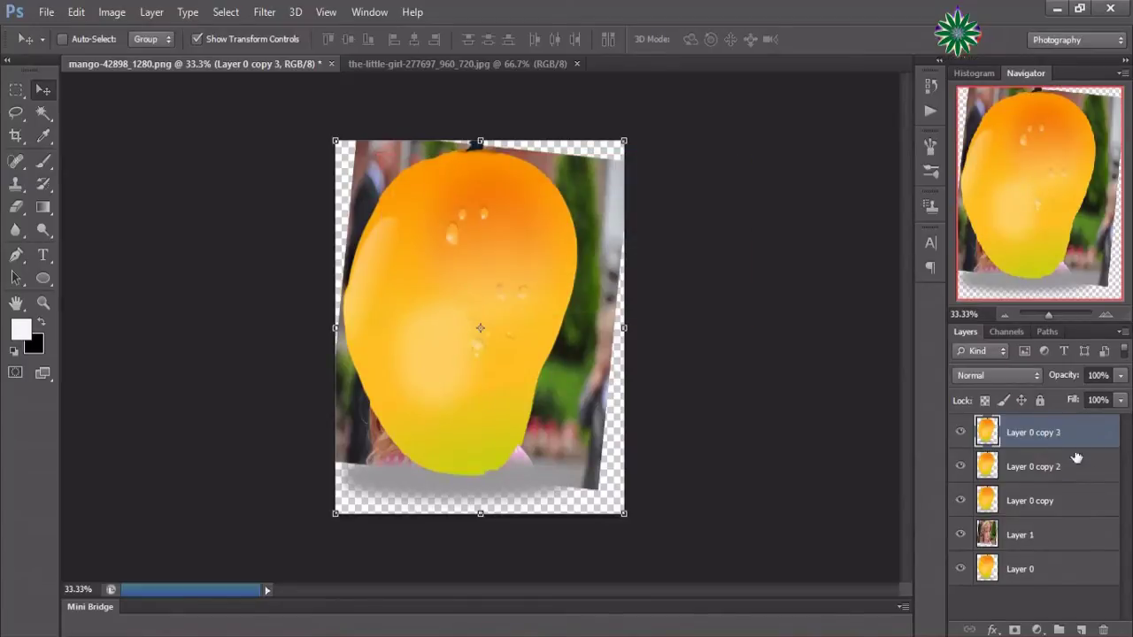
# - Rename the three mango copies 1, 2 and 3
pyautogui.doubleClick(1060, 501)
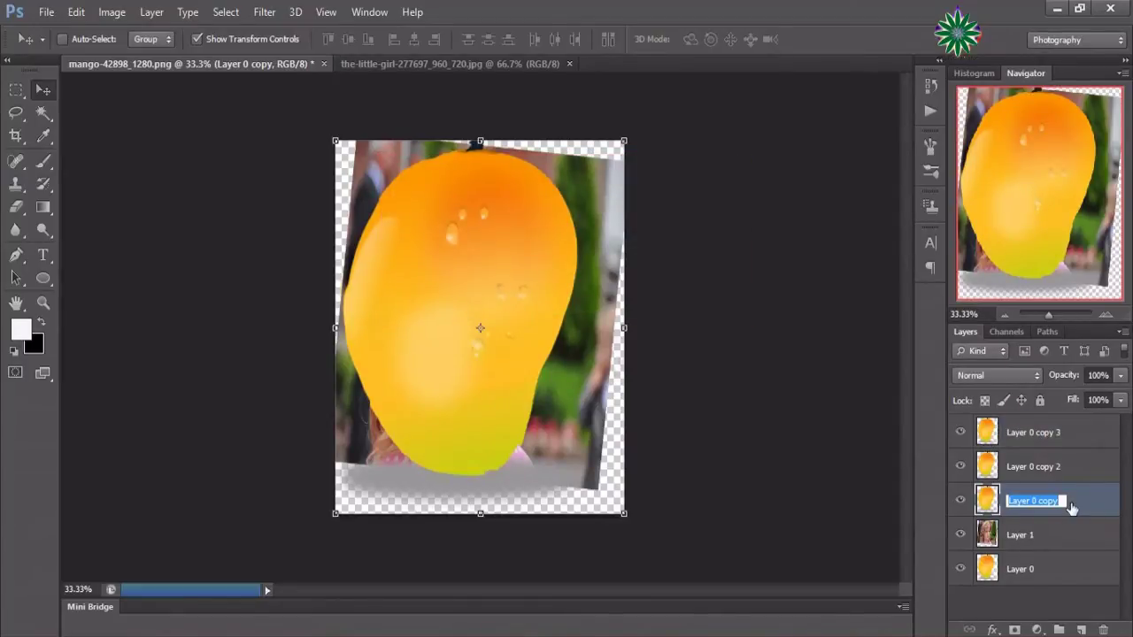
pyautogui.write('1')
pyautogui.press('Return')
pyautogui.click(1087, 469)
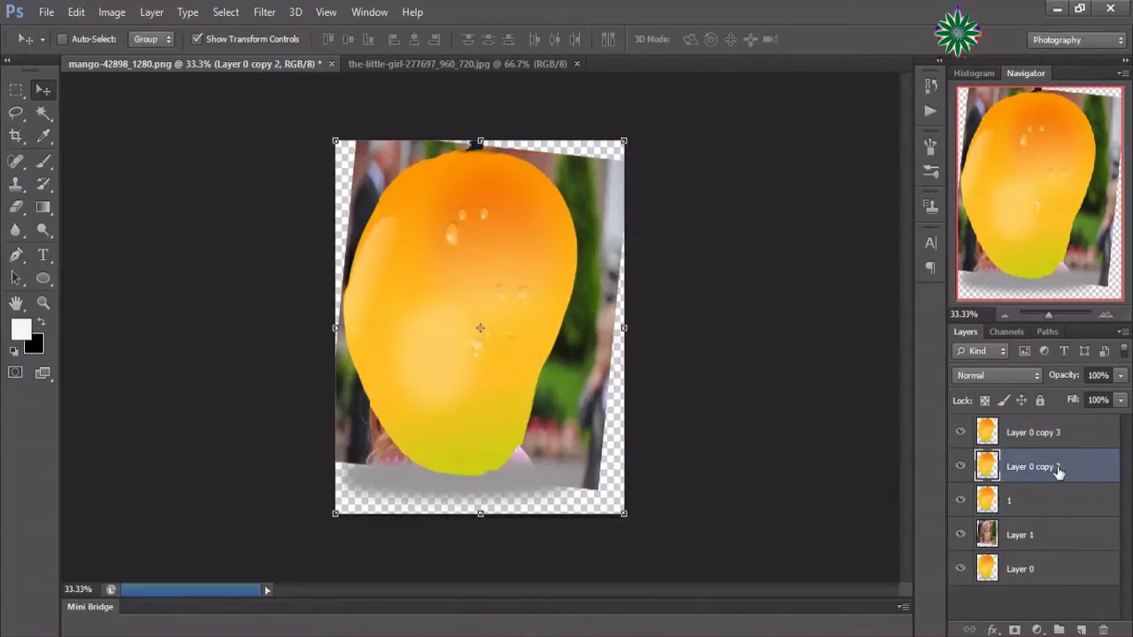
pyautogui.doubleClick(1050, 469)
pyautogui.write('2')
pyautogui.press('Return')
pyautogui.click(1037, 435)
pyautogui.doubleClick(1038, 432)
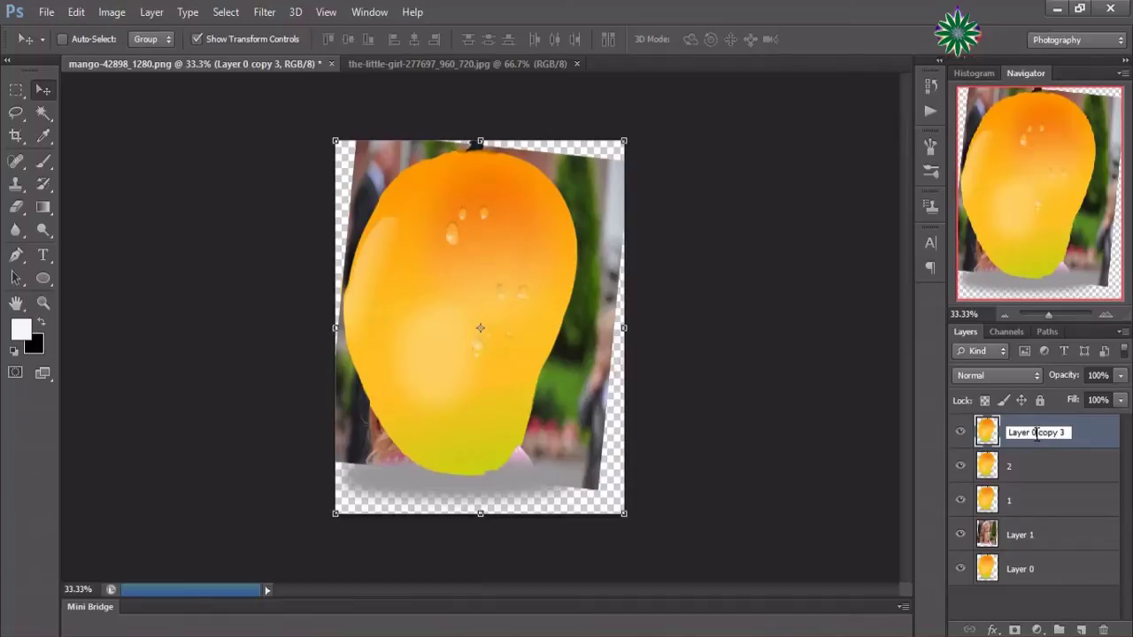
pyautogui.press('Delete')
pyautogui.press('Delete')
pyautogui.press('Delete')
pyautogui.press('Delete')
pyautogui.press('Delete')
pyautogui.press('Delete')
pyautogui.write('3')
pyautogui.press('Return')
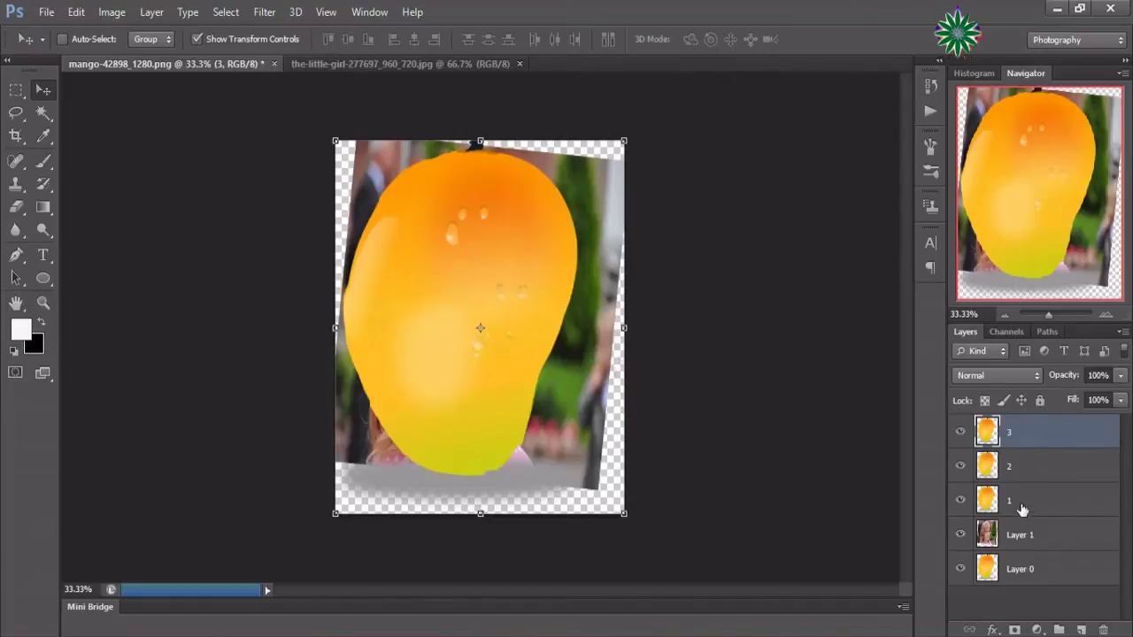
# - Set mango layers 1, 2 and 3 to Overlay, Soft Light and Multiply blend modes
pyautogui.click(1022, 506)
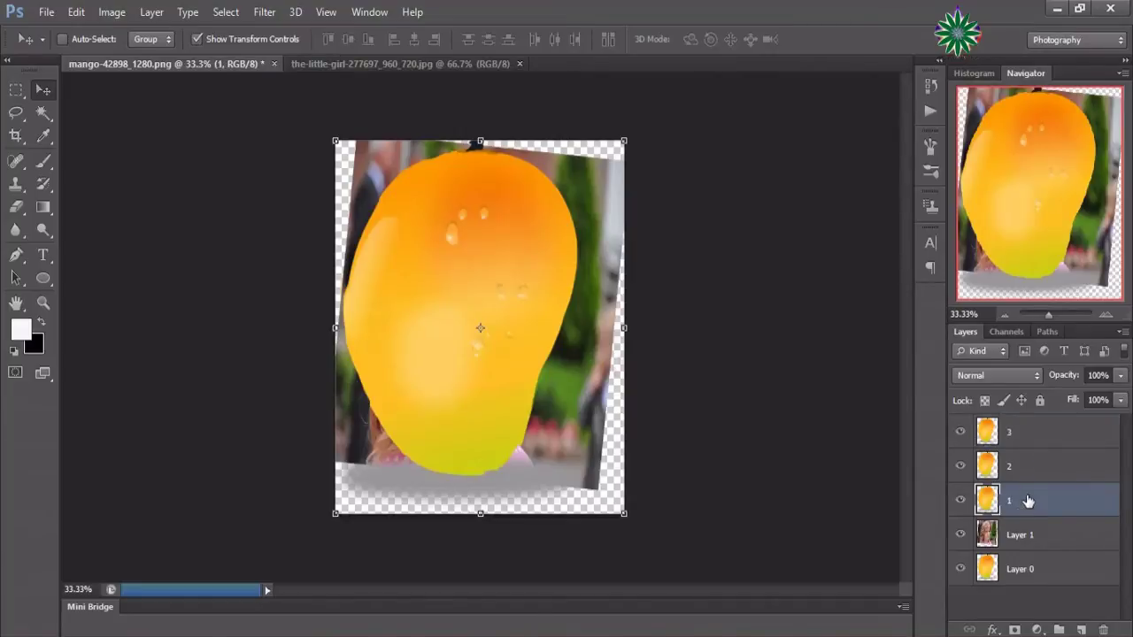
pyautogui.click(1009, 379)
pyautogui.click(982, 219)
pyautogui.click(1016, 478)
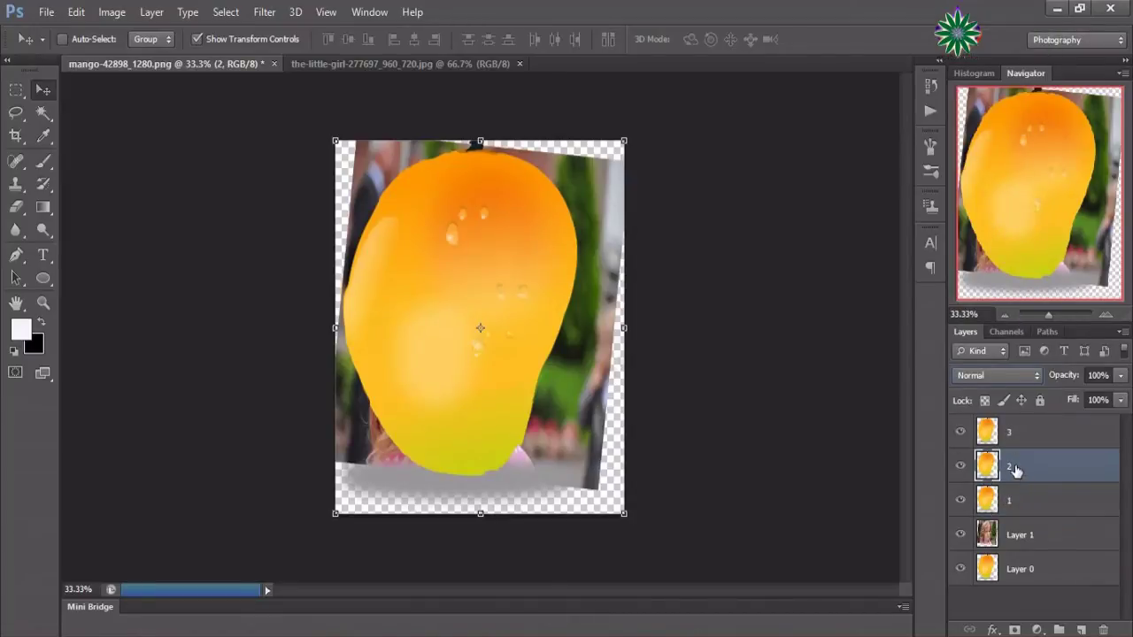
pyautogui.click(1016, 378)
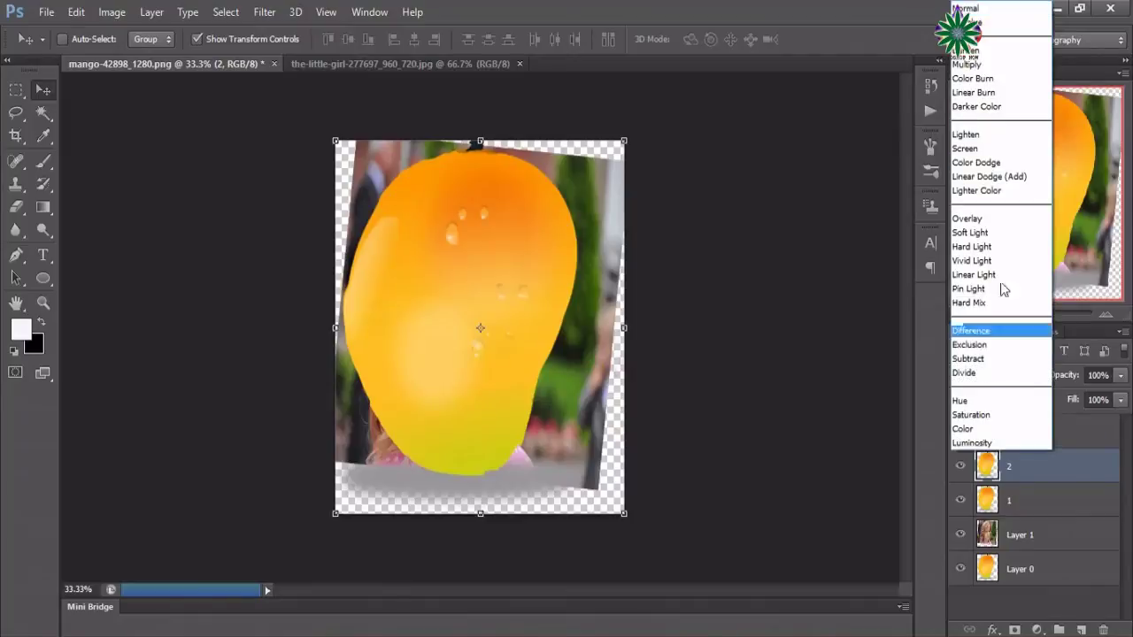
pyautogui.click(995, 235)
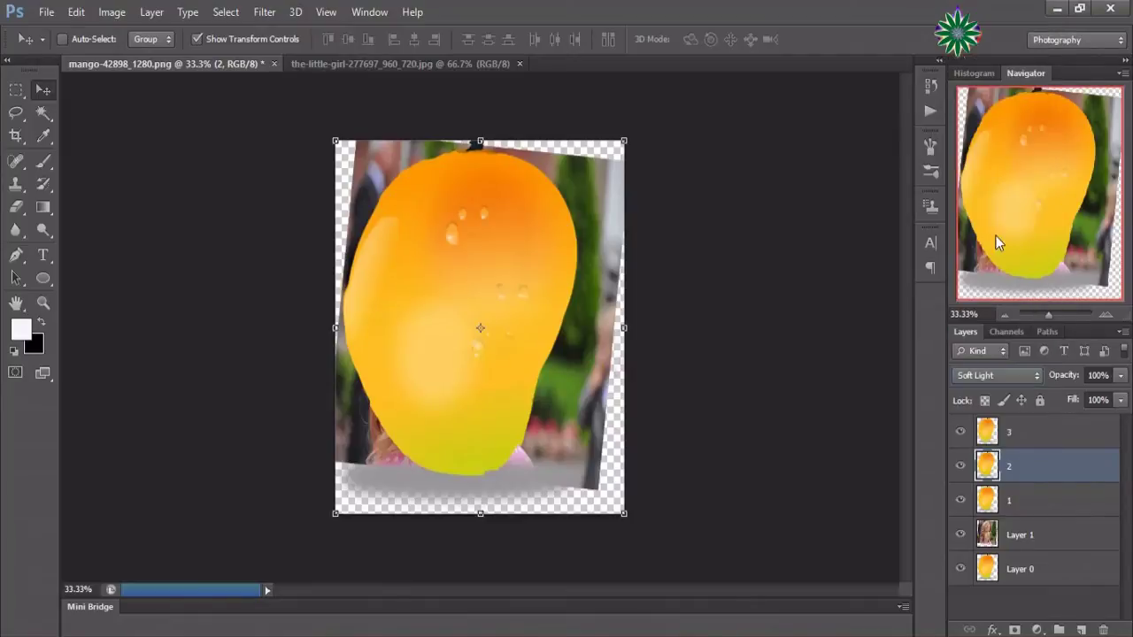
pyautogui.click(1029, 435)
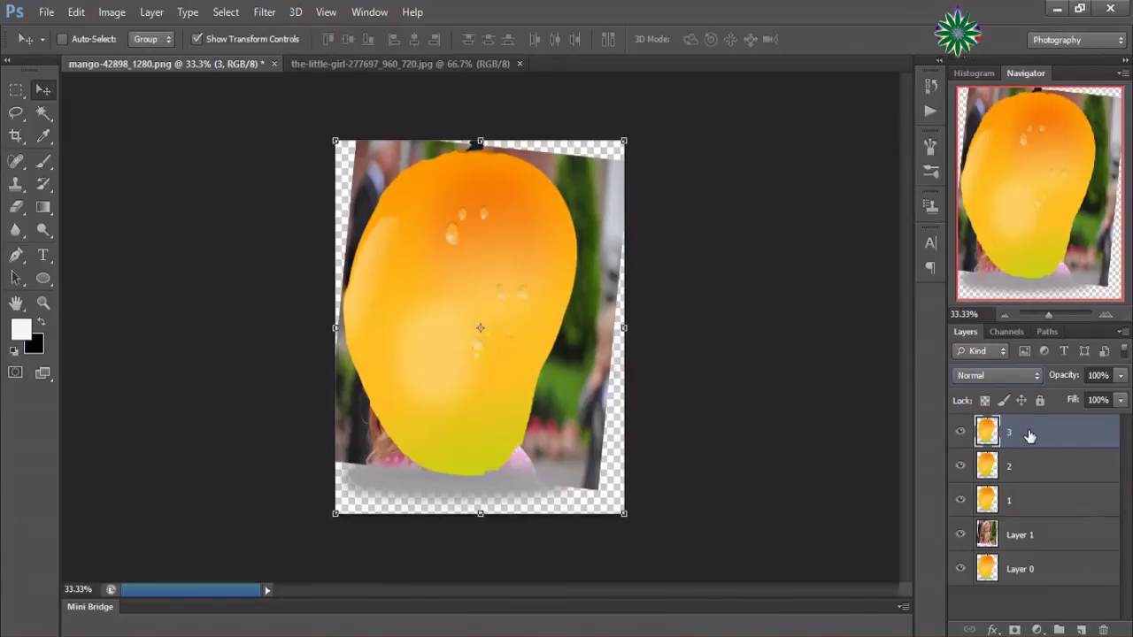
pyautogui.click(1015, 379)
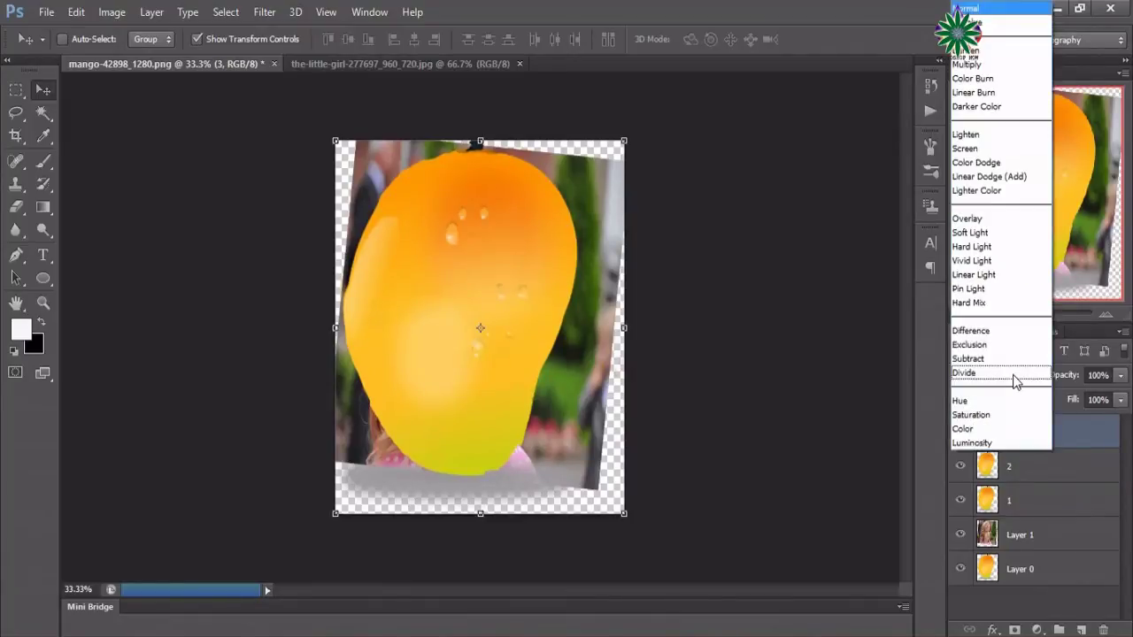
pyautogui.click(967, 65)
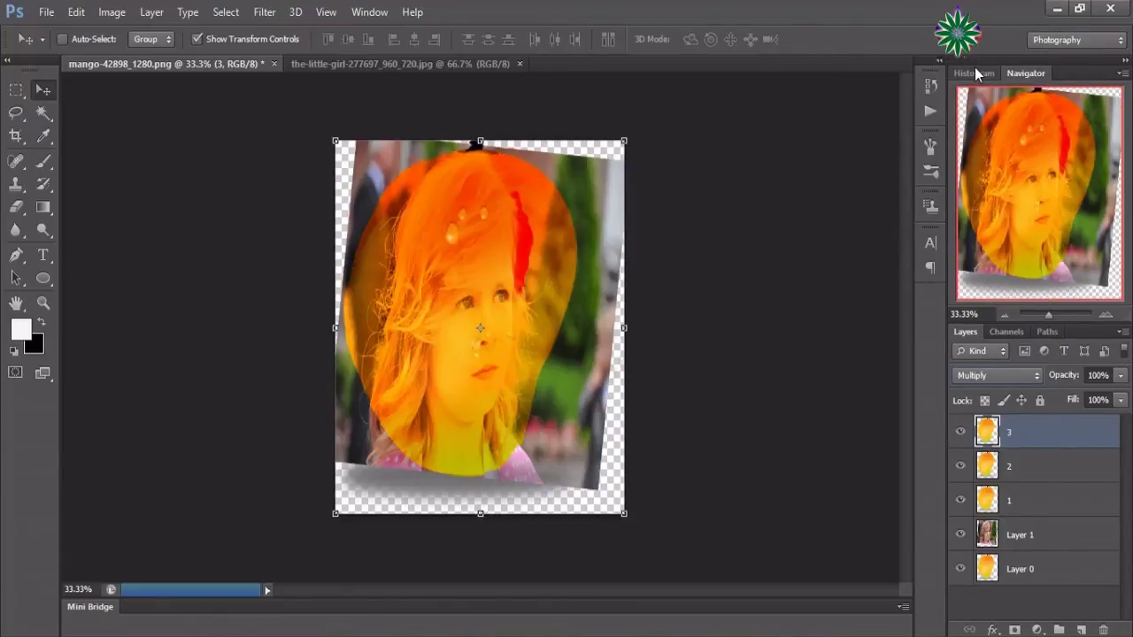
pyautogui.click(1051, 545)
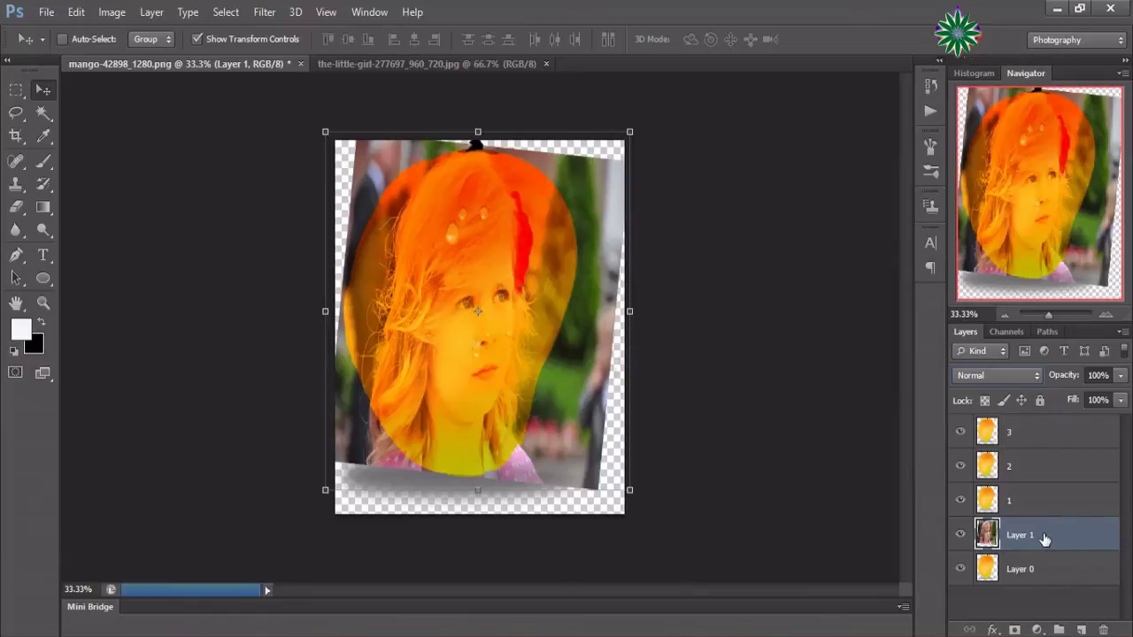
# - Add a white layer mask to Layer 1 and clip it to the mango layer
pyautogui.moveTo(1045, 540); pyautogui.dragTo(1018, 628)
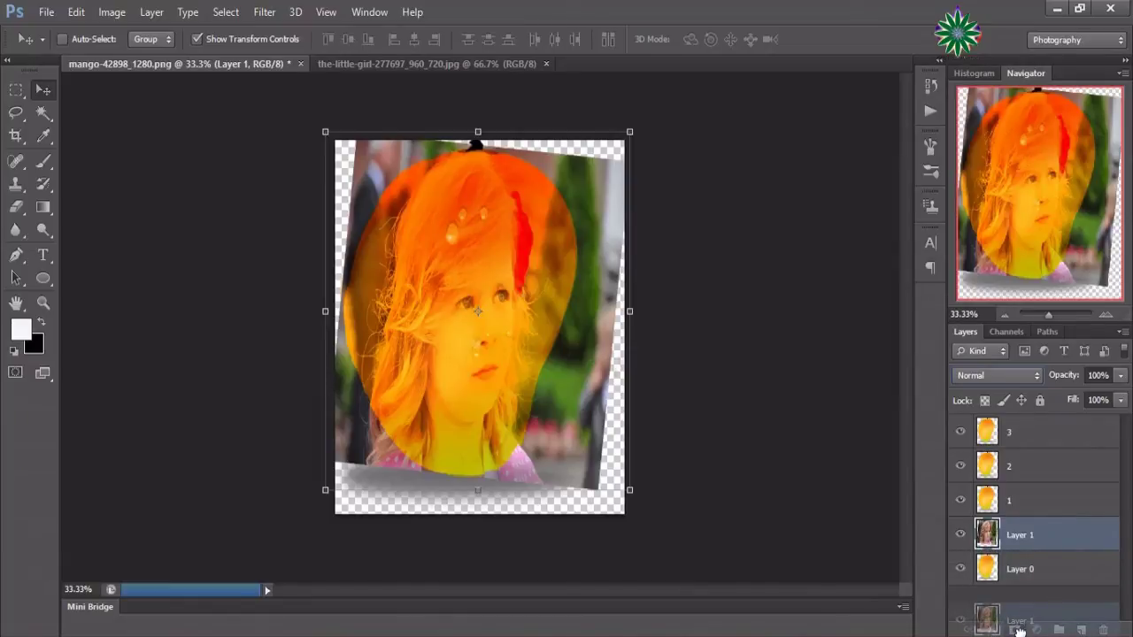
pyautogui.moveTo(1018, 630); pyautogui.dragTo(1015, 629)
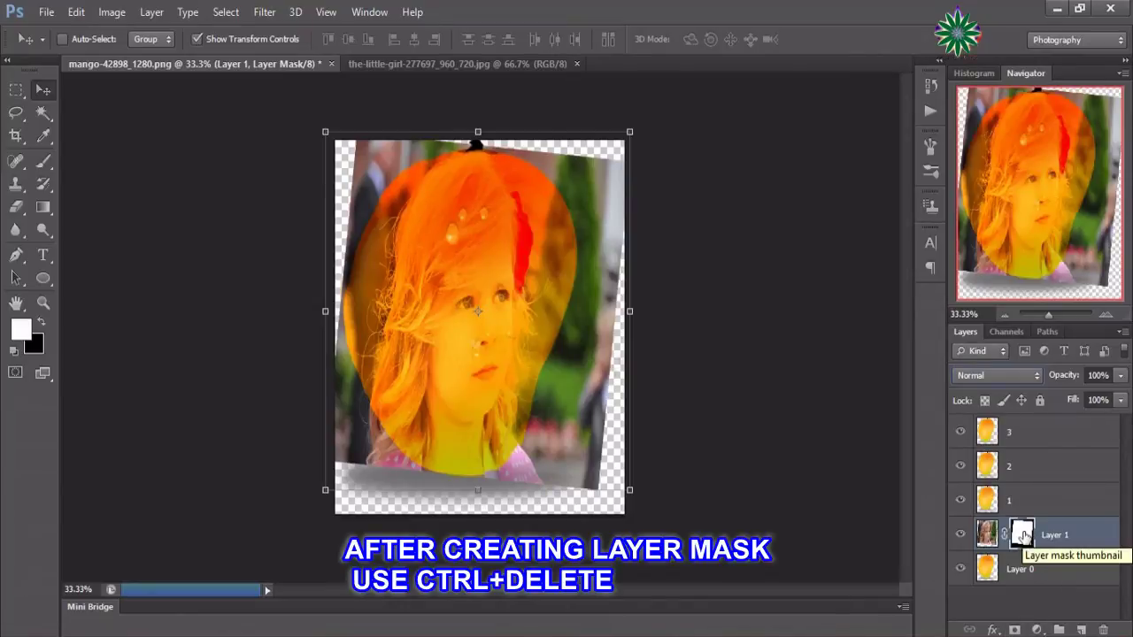
pyautogui.click(1022, 535)
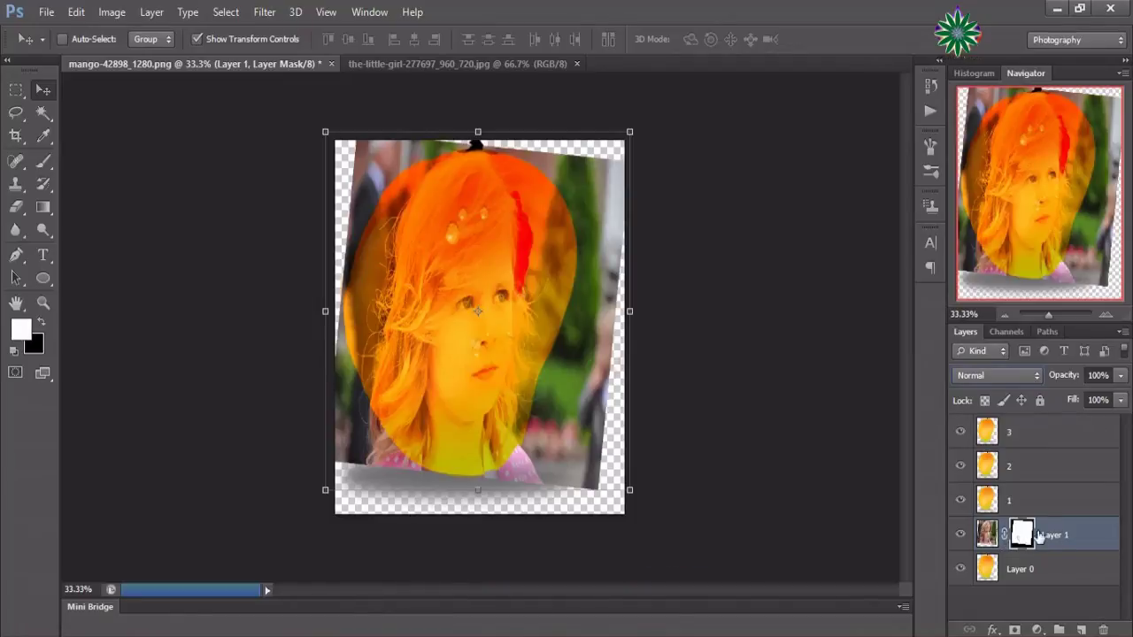
pyautogui.rightClick(1058, 536)
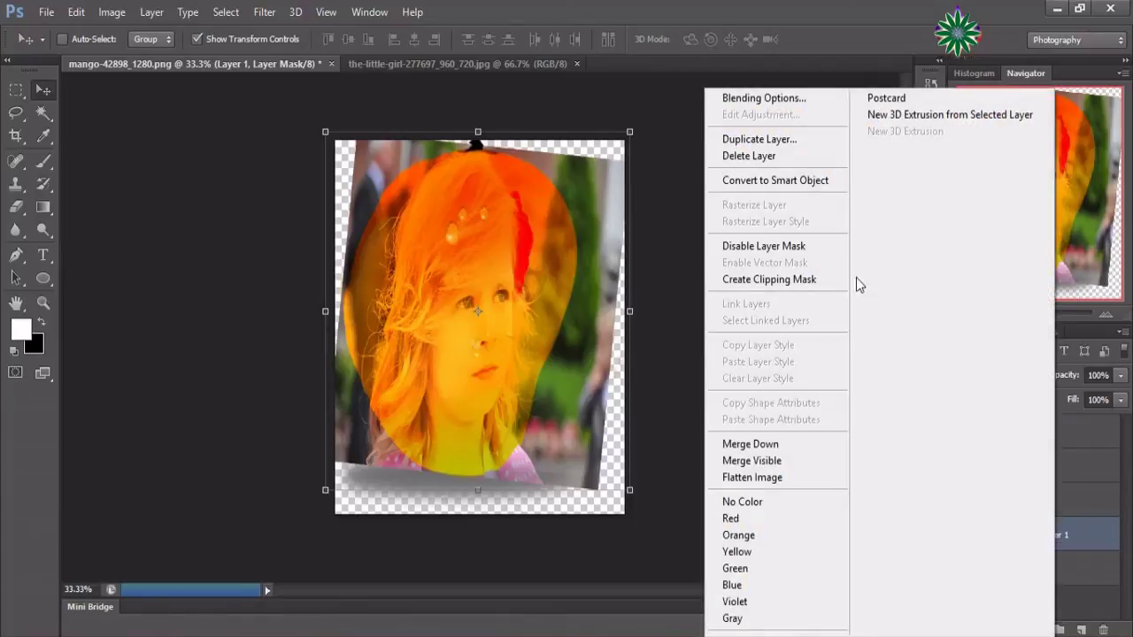
pyautogui.click(779, 279)
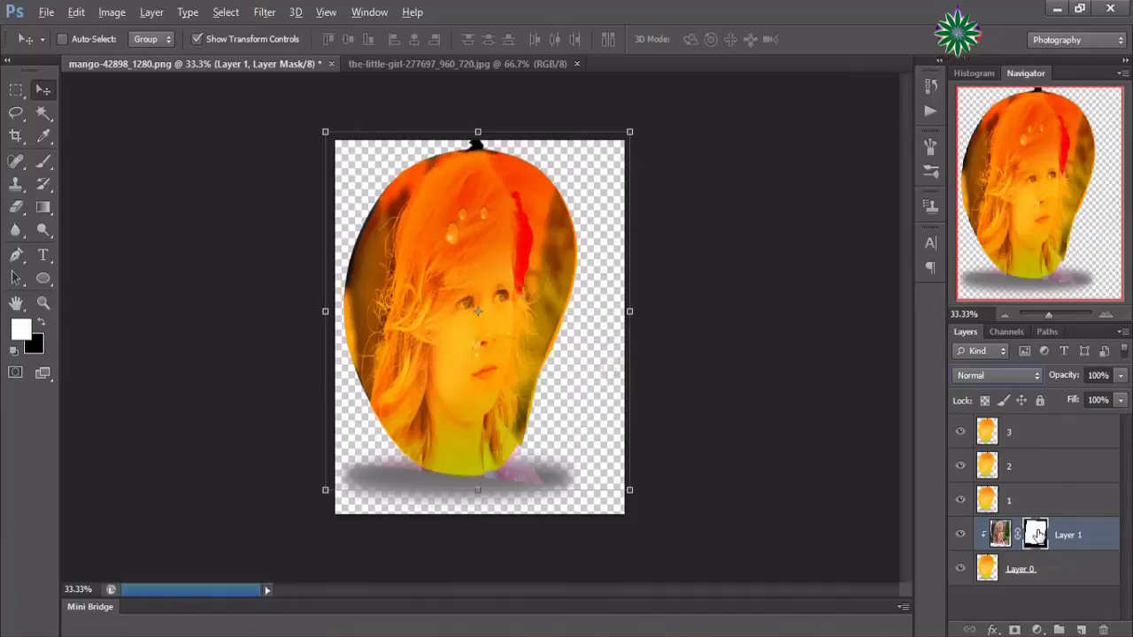
# - Alt-drag Layer 1's mask onto mango copies 1, 2 and 3 to duplicate it
pyautogui.moveTo(1037, 535); pyautogui.dragTo(1024, 439)
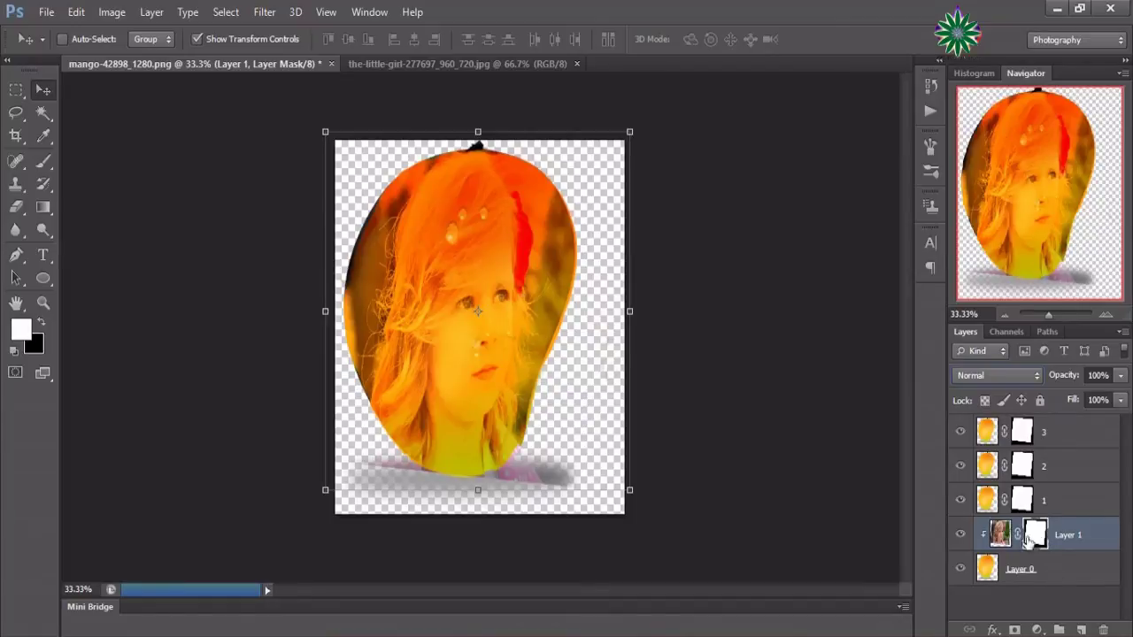
pyautogui.click(1000, 532)
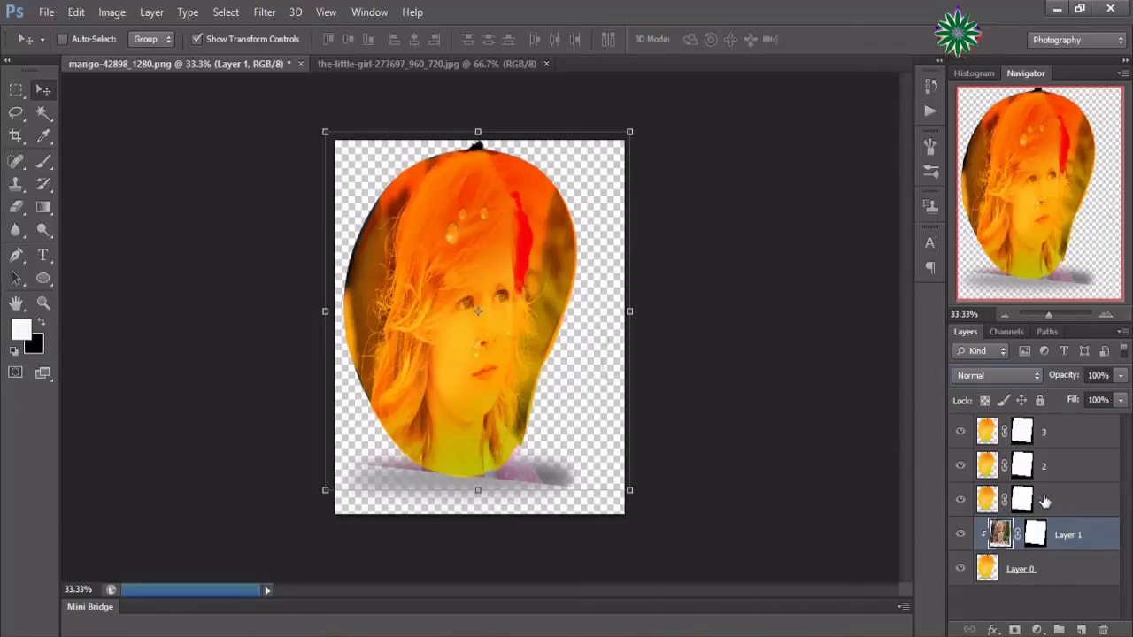
pyautogui.click(1045, 504)
pyautogui.write('1')
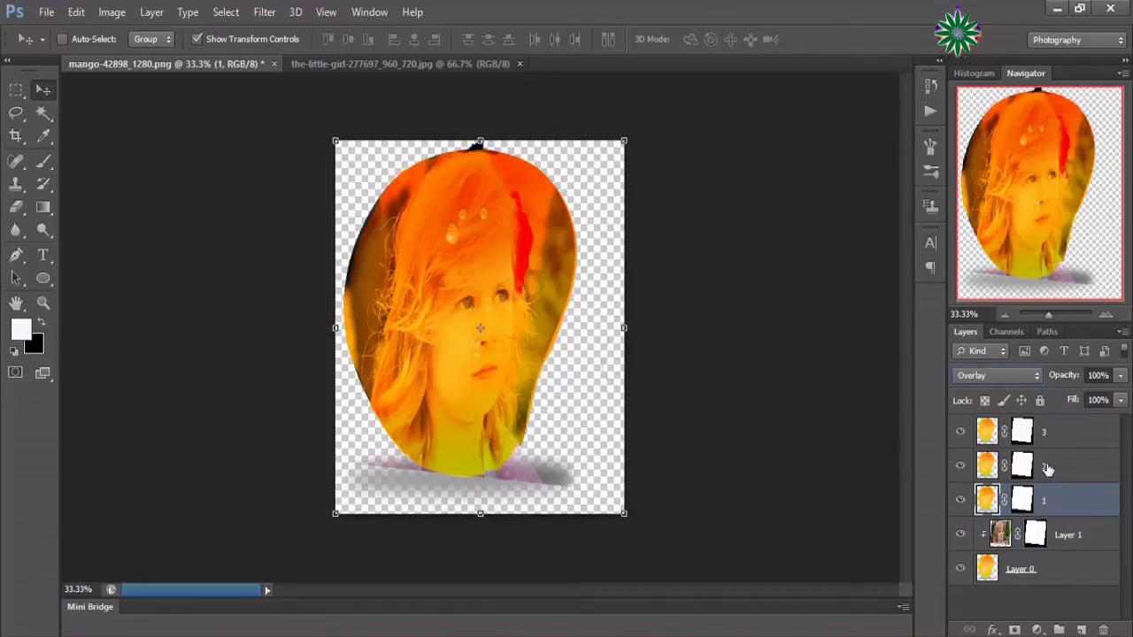
pyautogui.click(1047, 468)
pyautogui.click(1066, 434)
pyautogui.click(1064, 469)
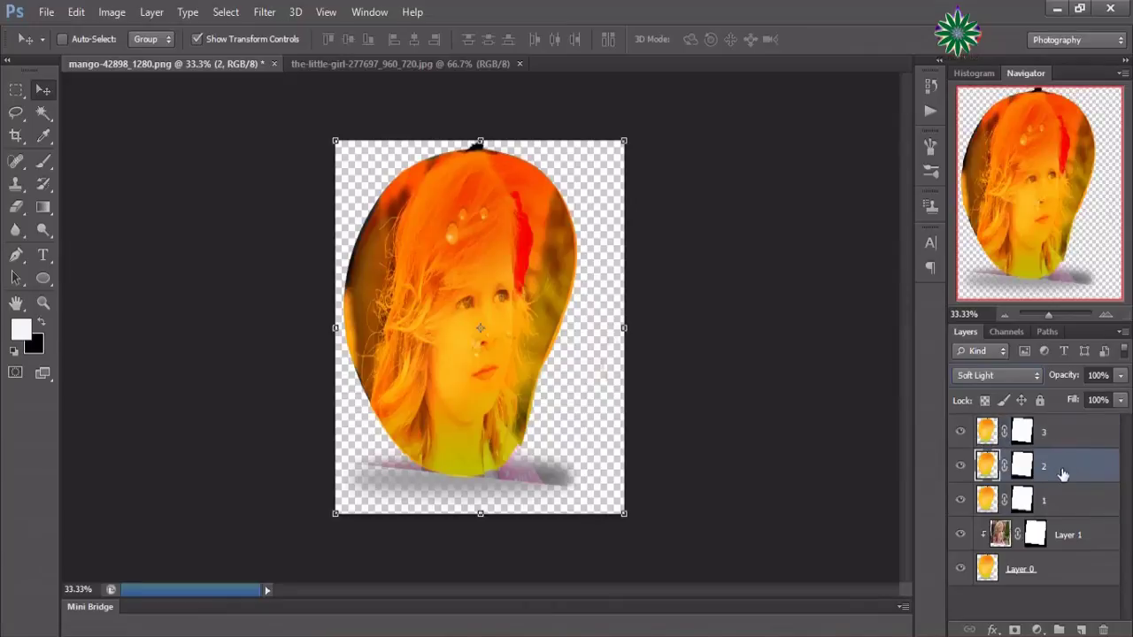
pyautogui.click(1063, 504)
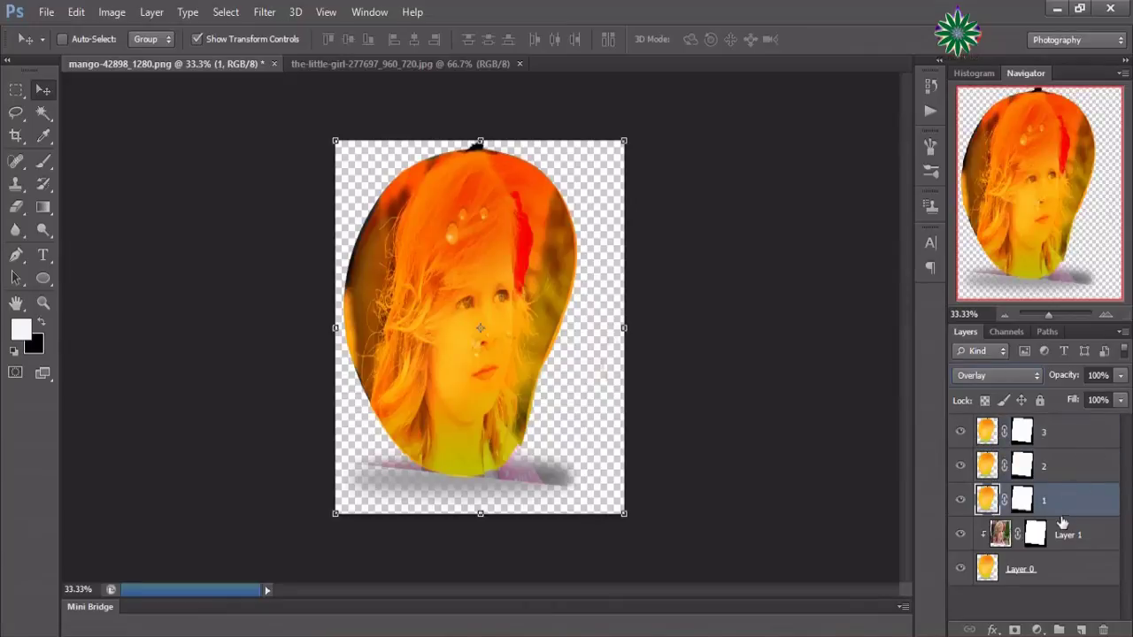
# - Toggle visibility of mango copies 1–3 and the girl layer to compare the blend
pyautogui.click(960, 501)
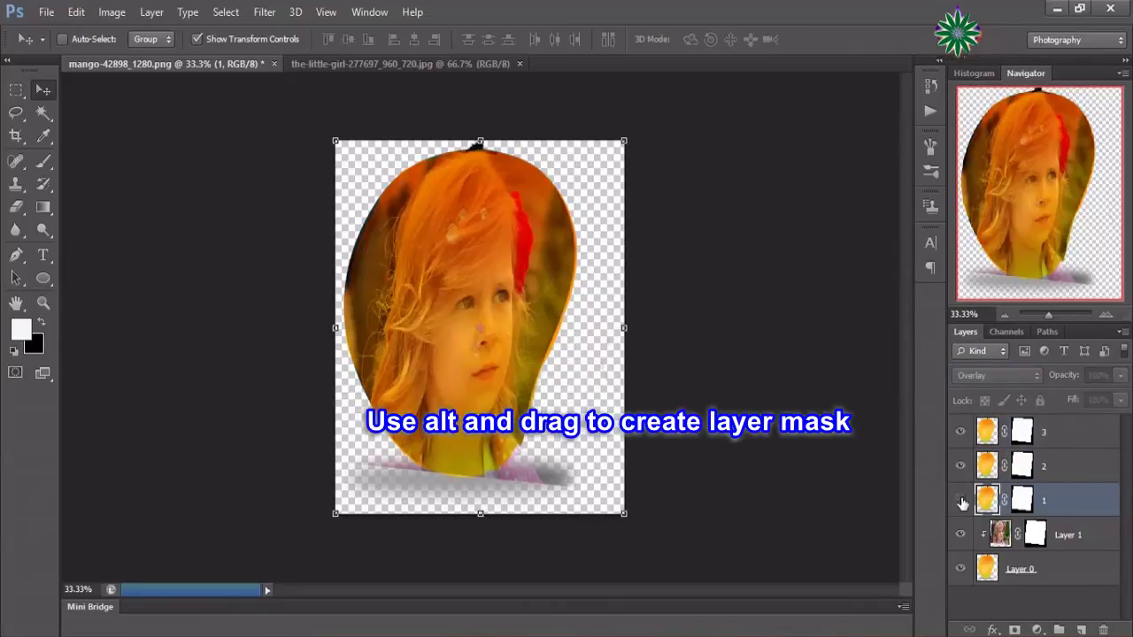
pyautogui.click(961, 467)
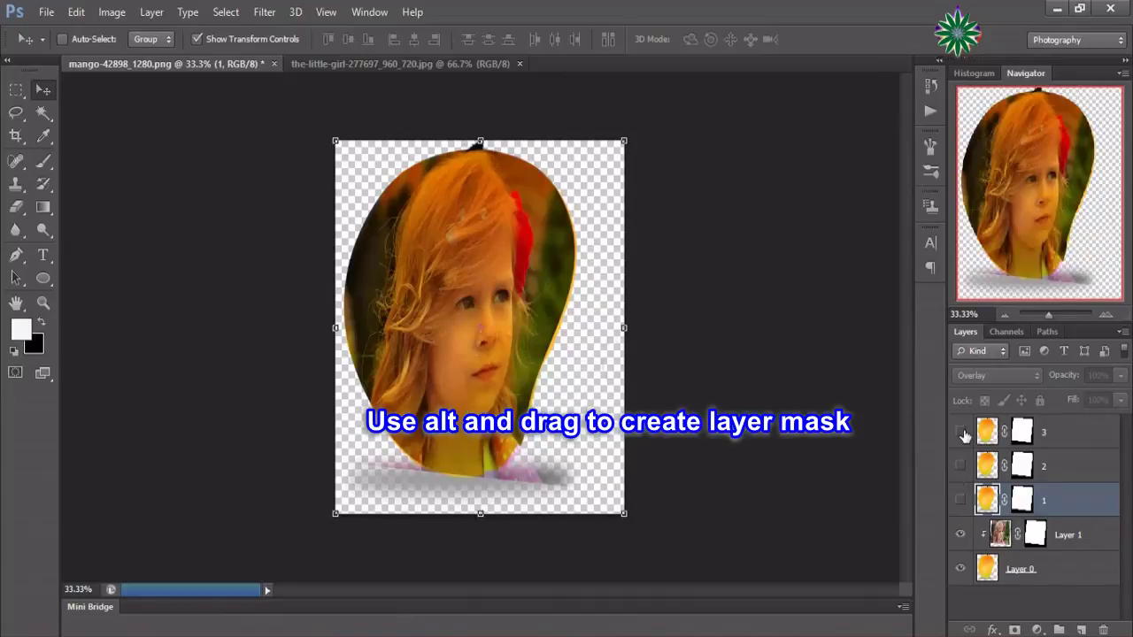
pyautogui.click(960, 432)
pyautogui.click(960, 432)
pyautogui.click(960, 466)
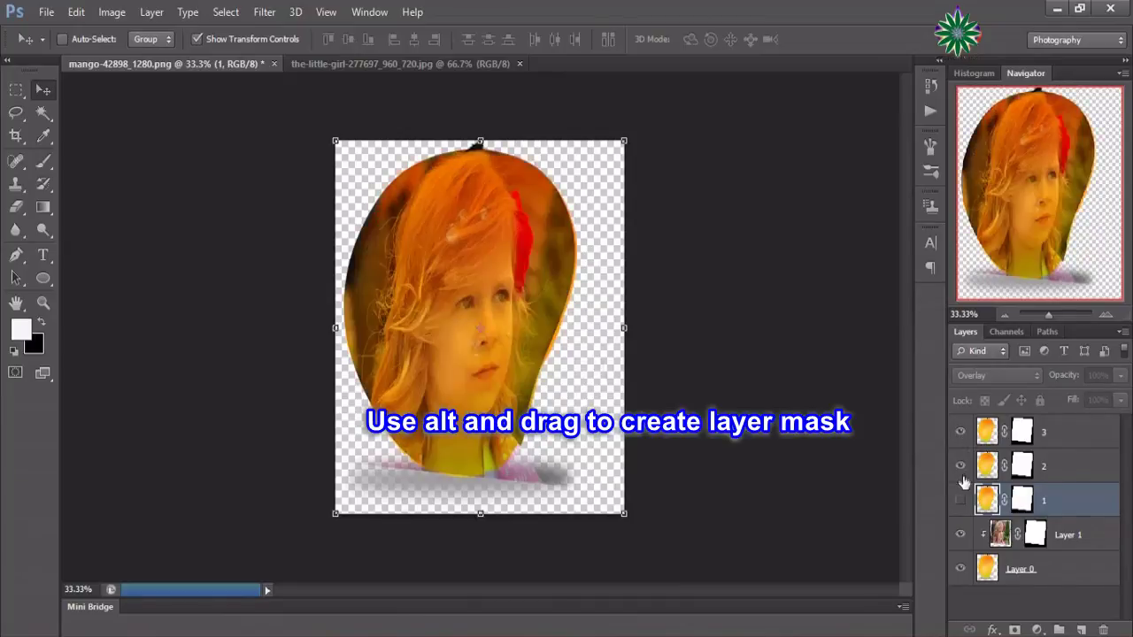
pyautogui.click(960, 500)
pyautogui.click(960, 535)
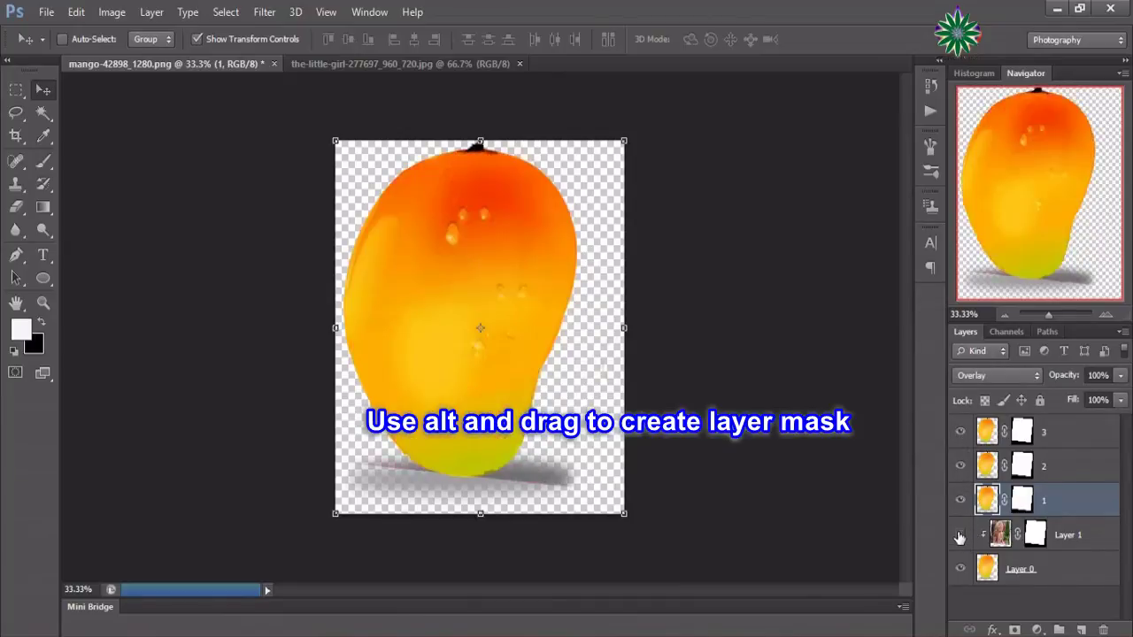
pyautogui.click(960, 535)
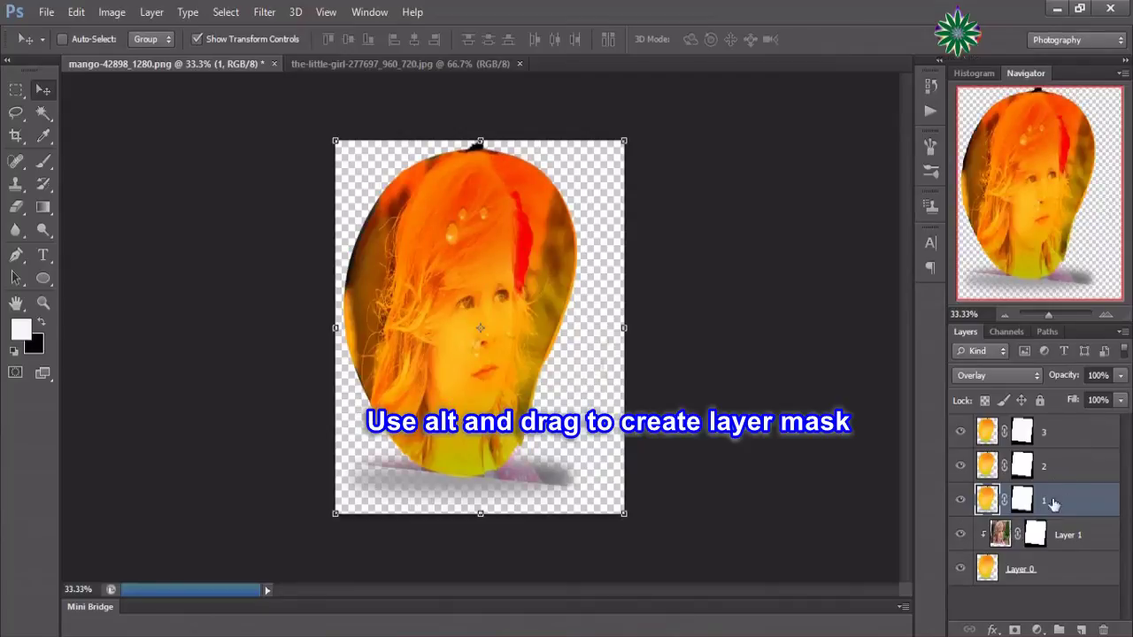
# - Target Layer 1's mask and switch to the Brush tool for painting
pyautogui.click(1051, 472)
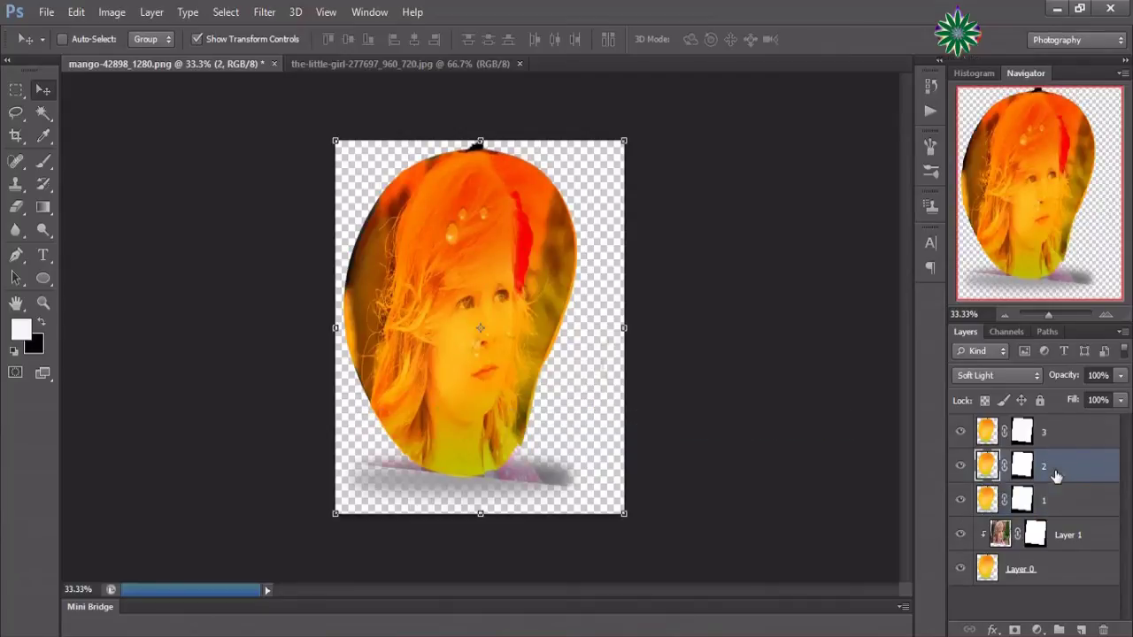
pyautogui.click(1061, 535)
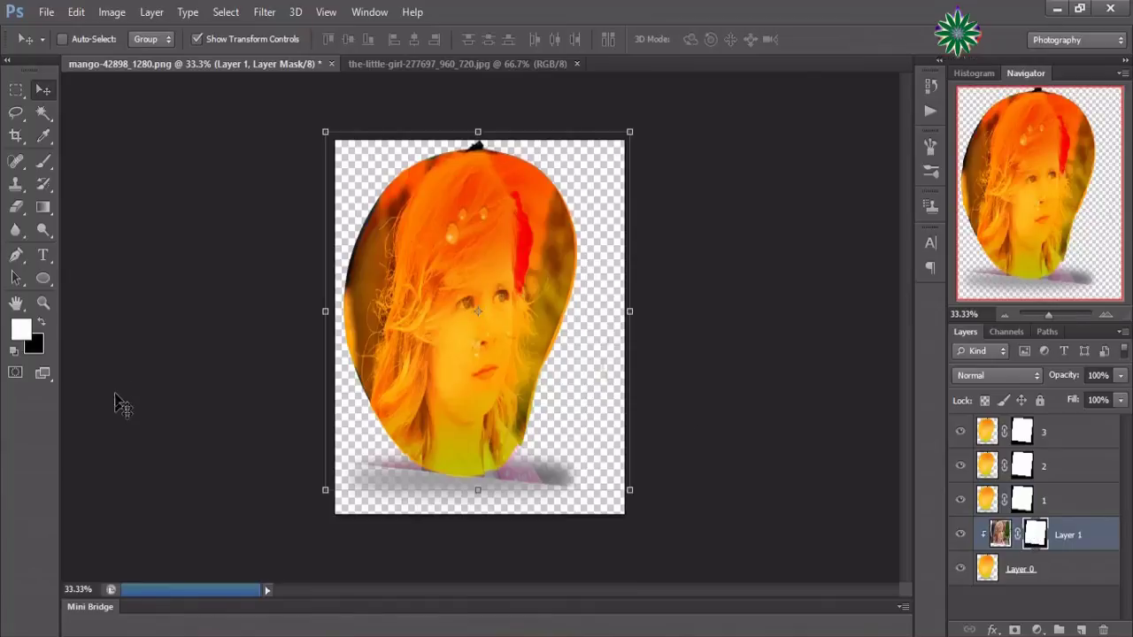
pyautogui.click(38, 164)
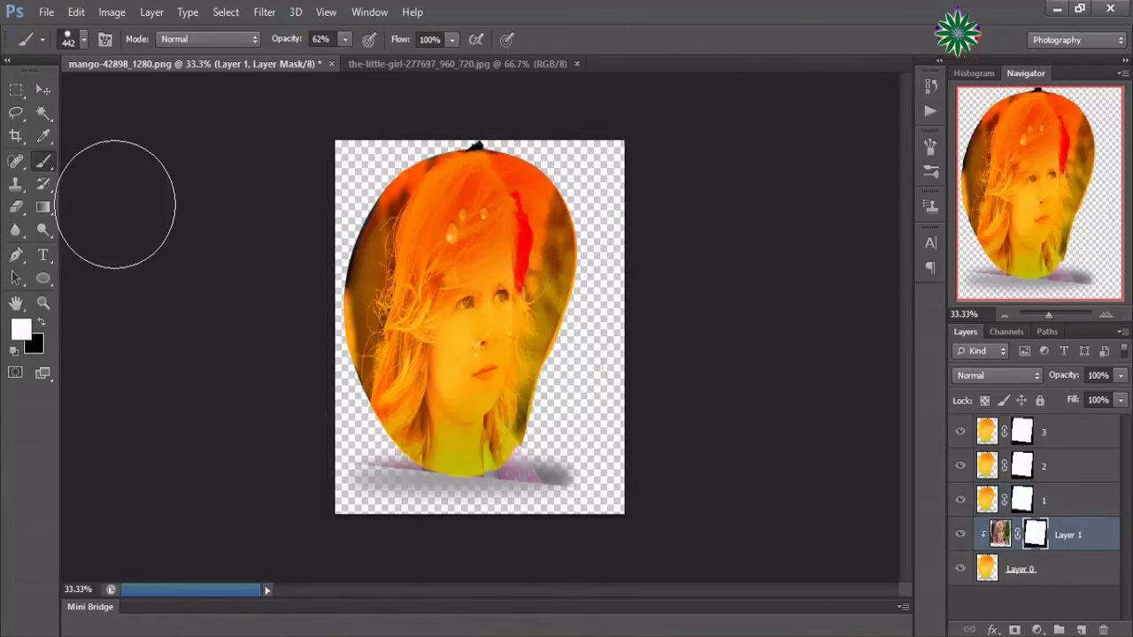
# - Brush the mask over the girl's hair and face, then check the masks of mango copies 1, 2 and 3
pyautogui.moveTo(471, 206)
pyautogui.mouseDown()
pyautogui.moveTo(427, 378)
pyautogui.moveTo(468, 417)
pyautogui.moveTo(468, 230)
pyautogui.moveTo(427, 347)
pyautogui.moveTo(442, 404)
pyautogui.moveTo(460, 372)
pyautogui.moveTo(475, 431)
pyautogui.moveTo(449, 326)
pyautogui.moveTo(480, 316)
pyautogui.moveTo(505, 240)
pyautogui.moveTo(526, 404)
pyautogui.moveTo(566, 354)
pyautogui.moveTo(442, 278)
pyautogui.moveTo(493, 177)
pyautogui.moveTo(460, 230)
pyautogui.moveTo(487, 254)
pyautogui.mouseUp()
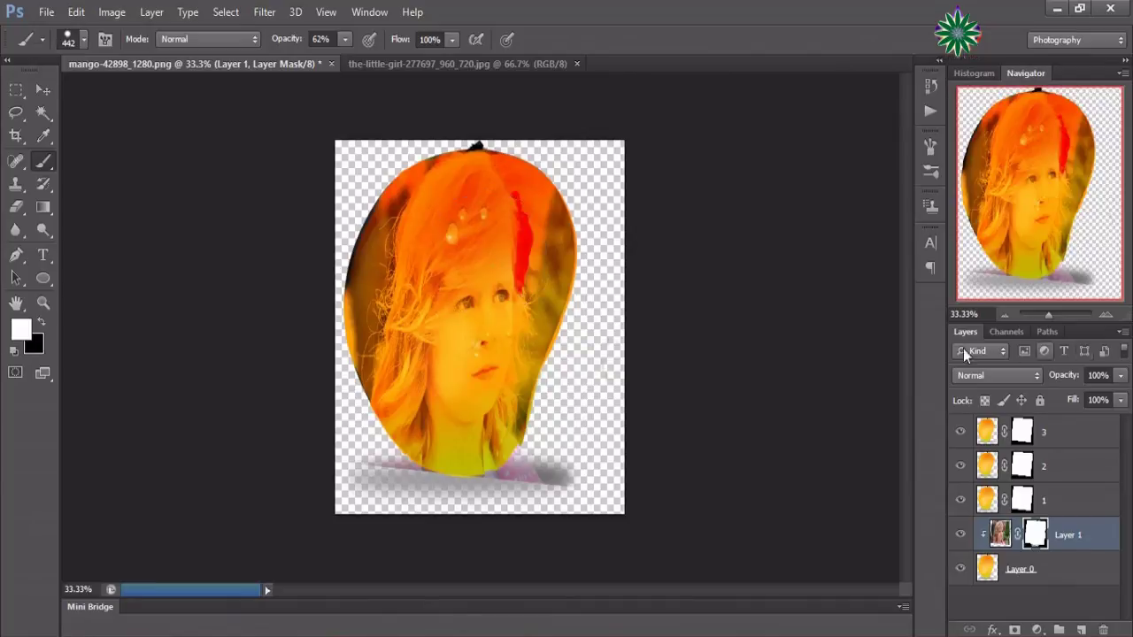
pyautogui.click(959, 501)
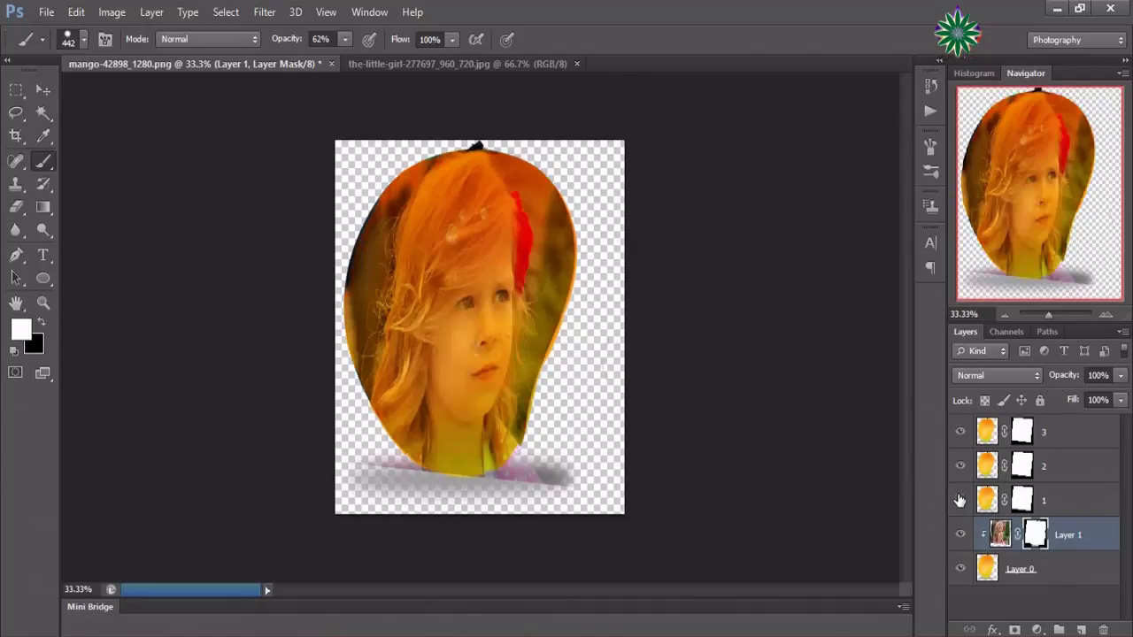
pyautogui.click(1023, 501)
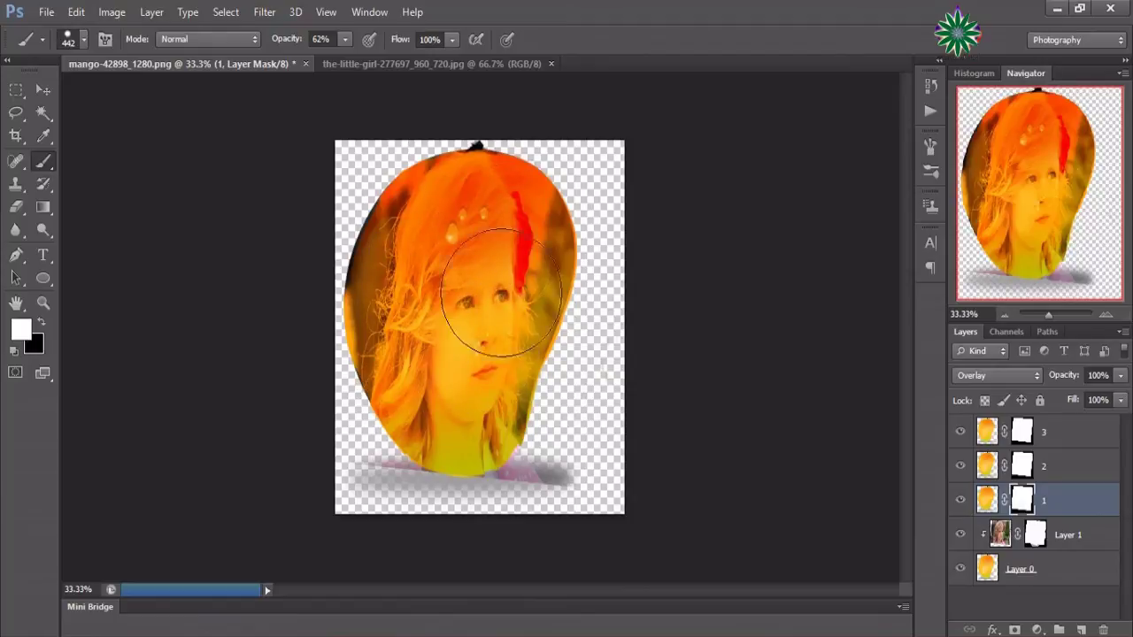
pyautogui.click(960, 467)
pyautogui.click(1020, 466)
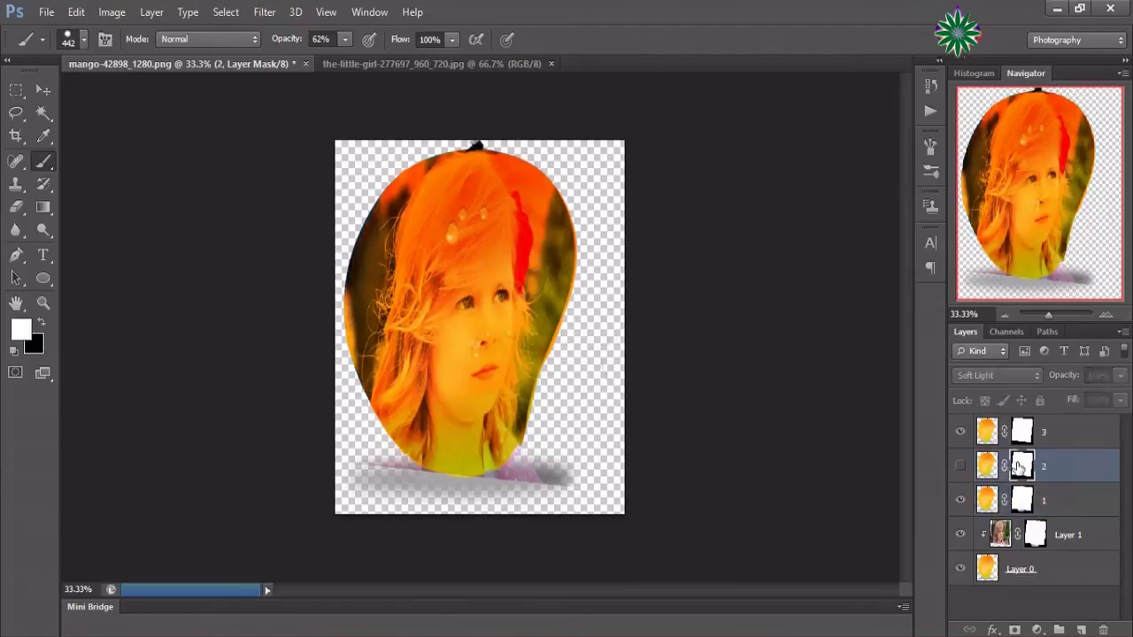
pyautogui.click(960, 466)
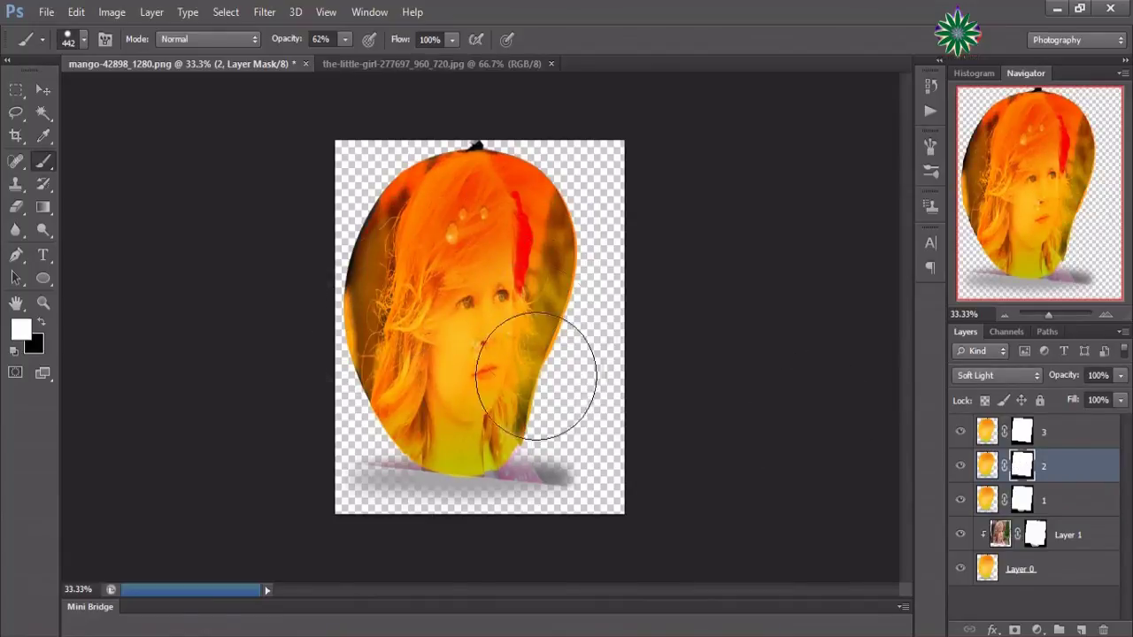
pyautogui.click(1029, 431)
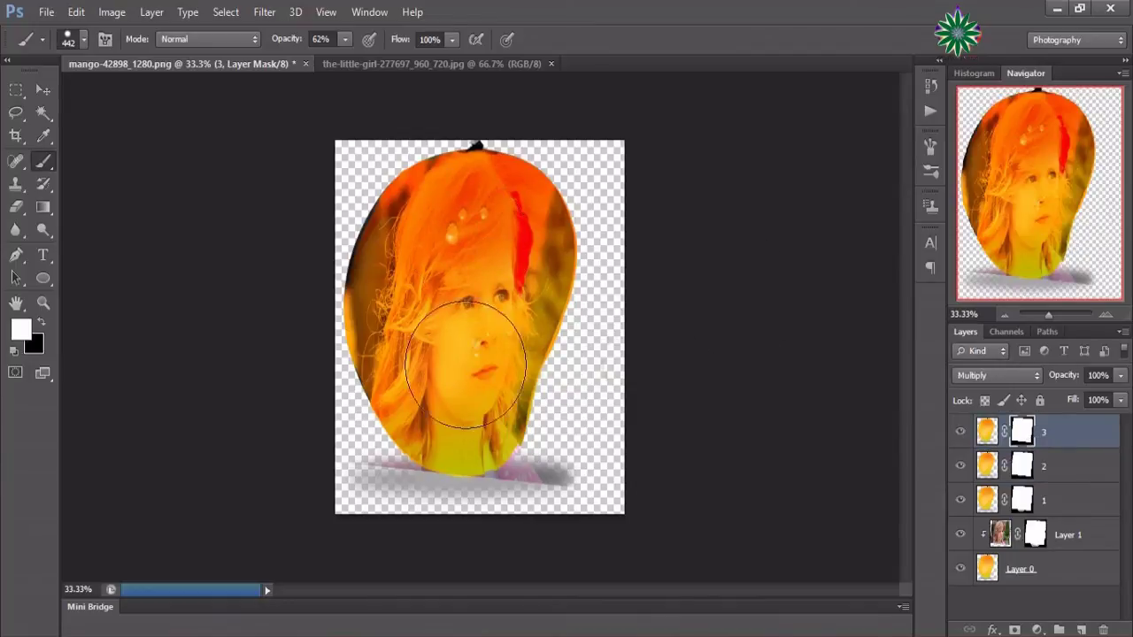